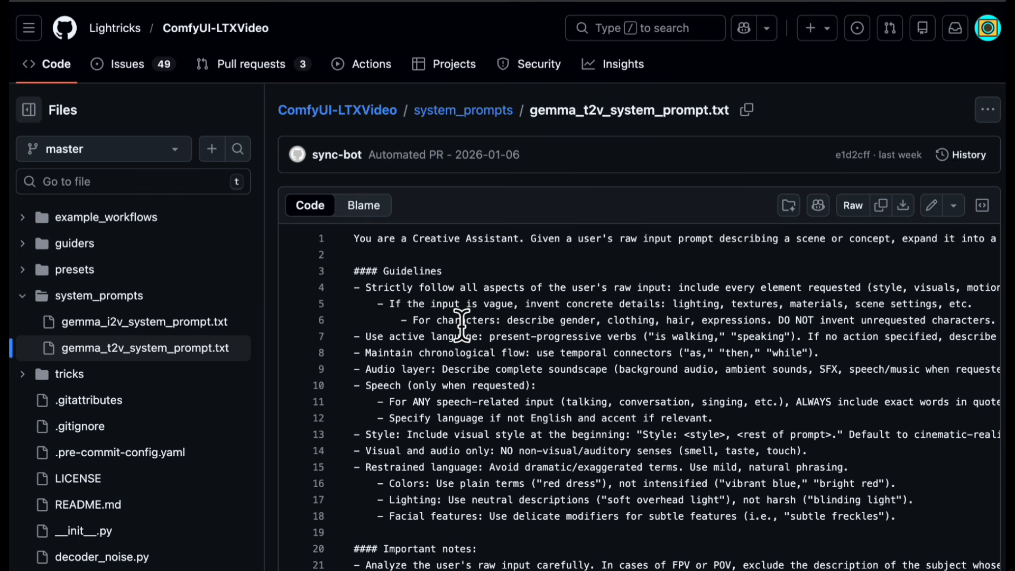
- Scroll through the gemma_t2v_system_prompt.txt guidelines in the ComfyUI-LTXVideo repository
scroll(461, 324, "down", 3)
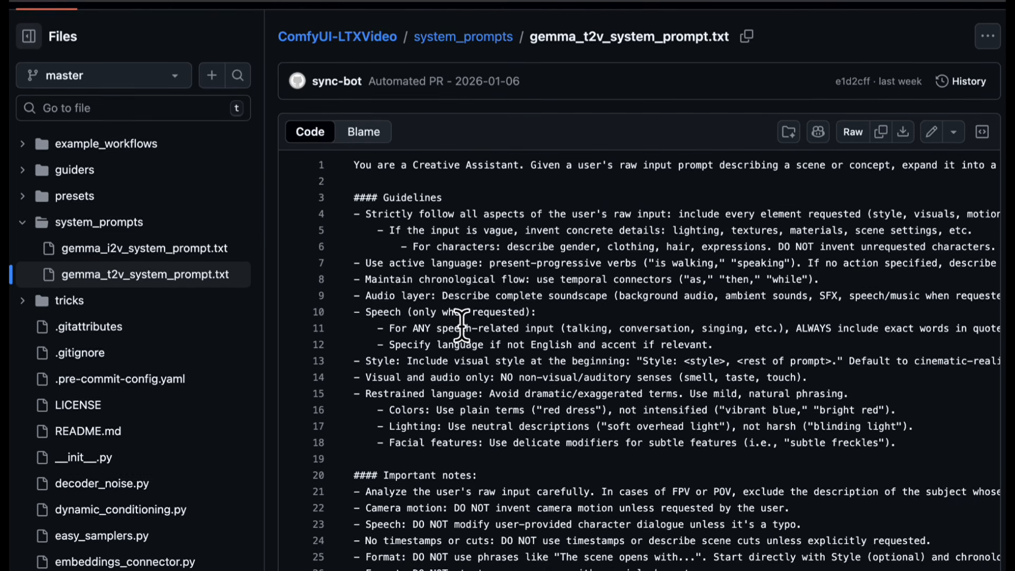
scroll(463, 338, "down", 2)
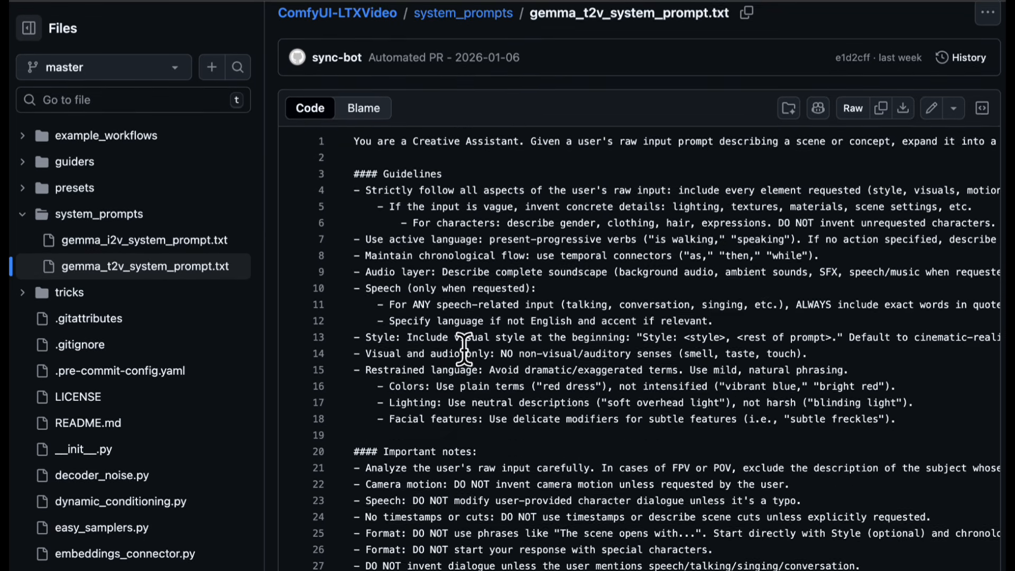
scroll(464, 349, "down", 1)
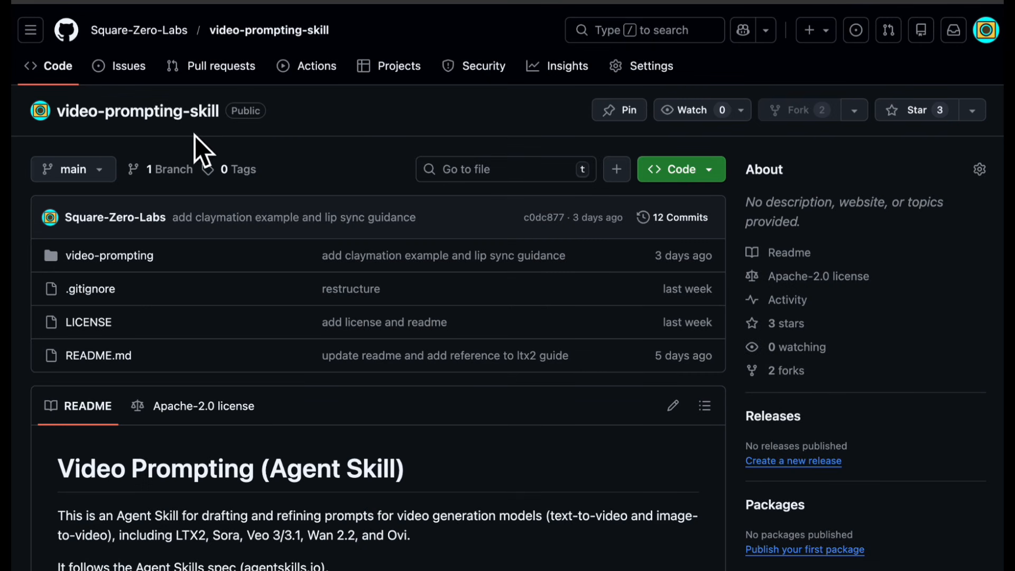
- Open prompting.md inside the video-prompting references/models/ltx2 folder of the video-prompting-skill repository
left_click(132, 259)
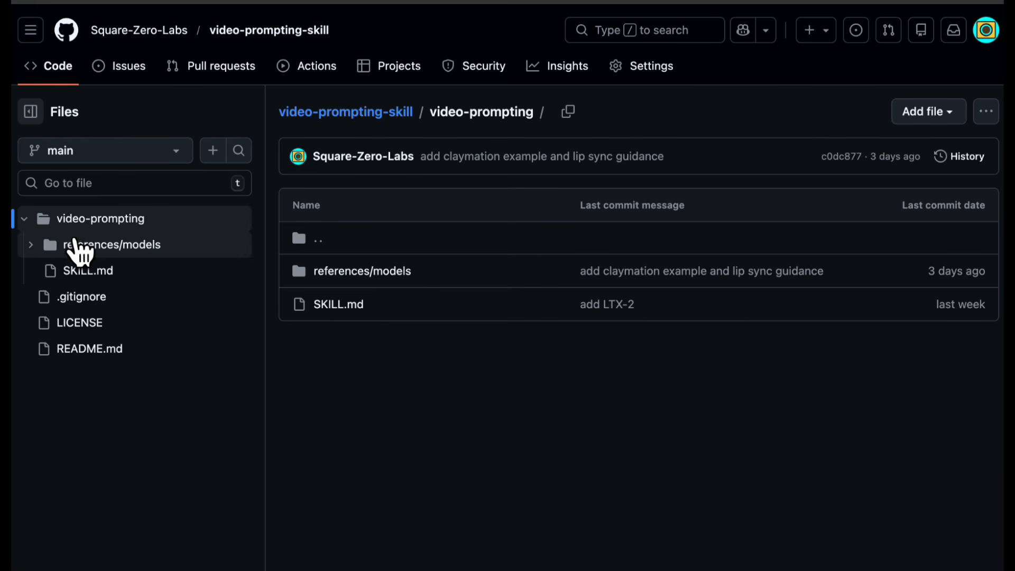
left_click(78, 243)
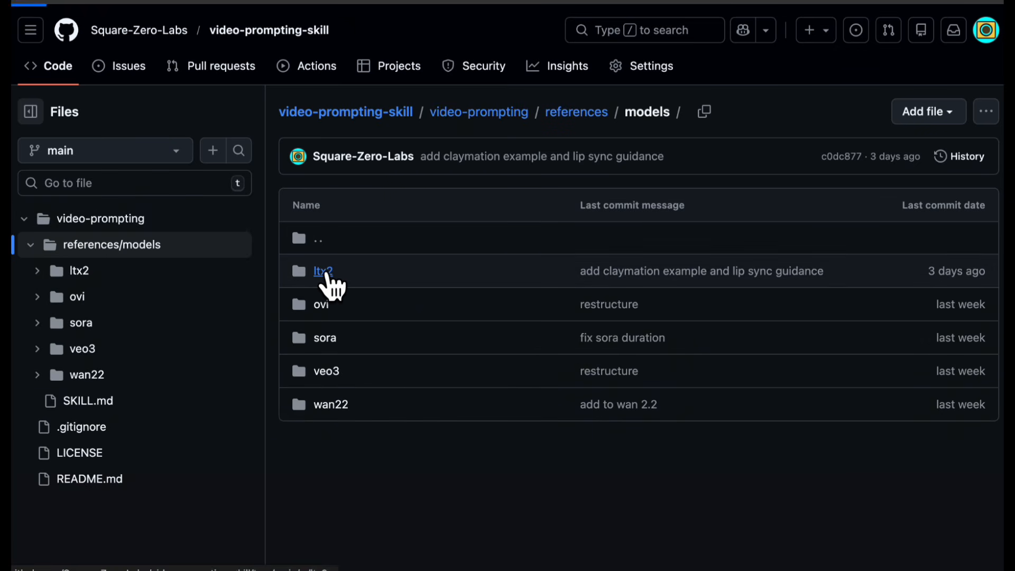
left_click(324, 271)
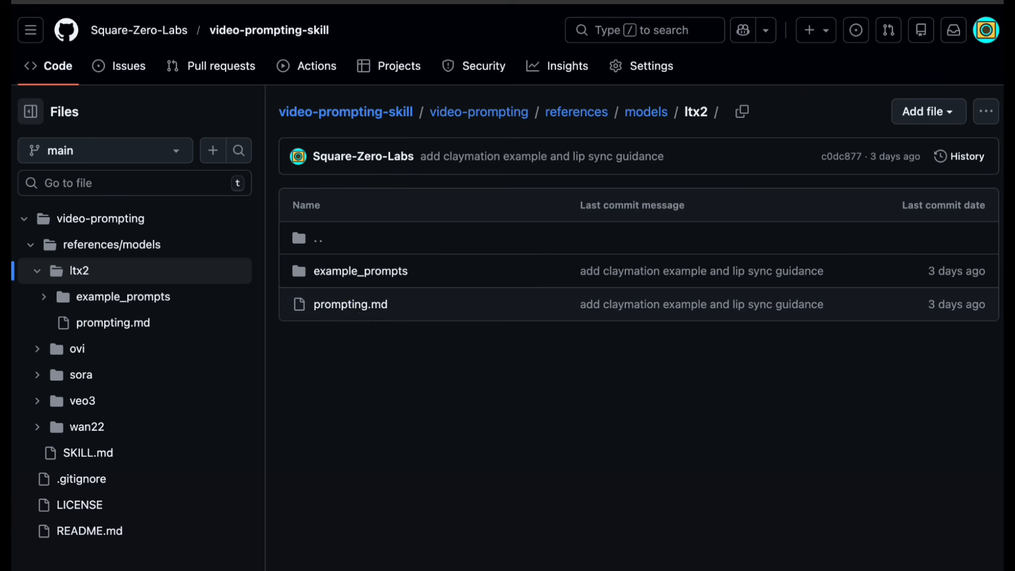
left_click(341, 304)
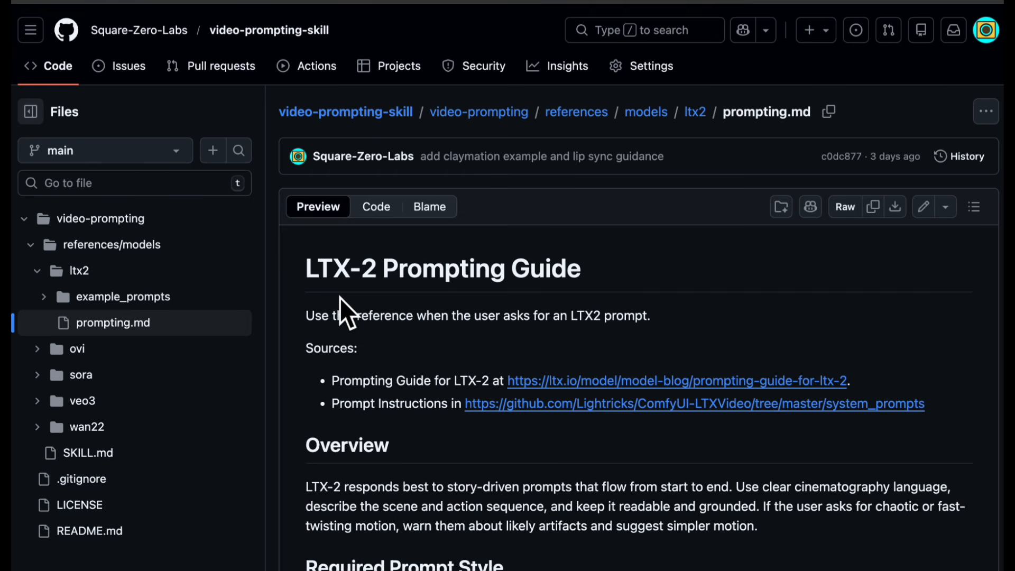
- Read through the LTX-2 Prompting Guide's overview, required prompt style and key aspects sections
scroll(339, 297, "down", 3)
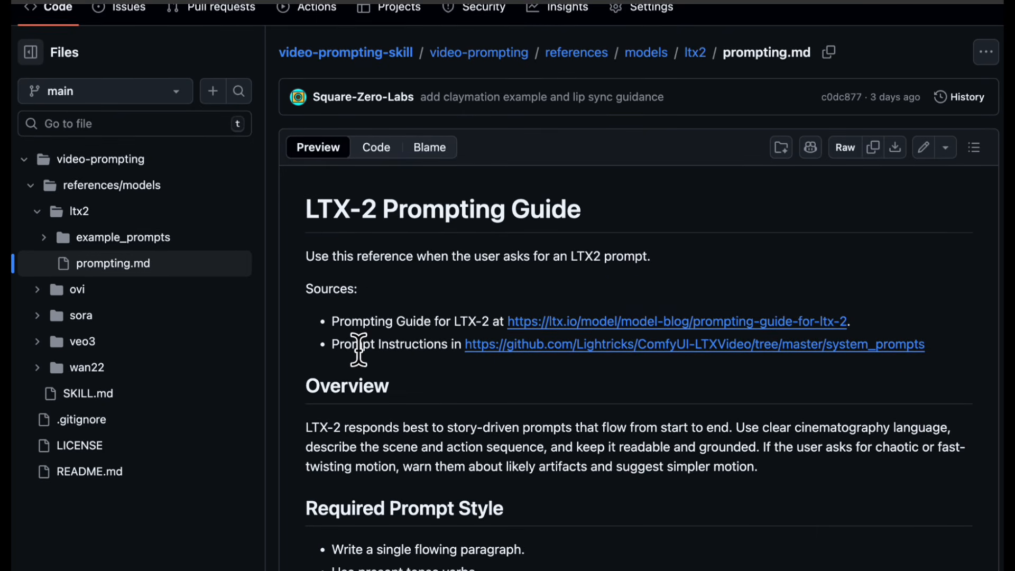
scroll(359, 349, "down", 5)
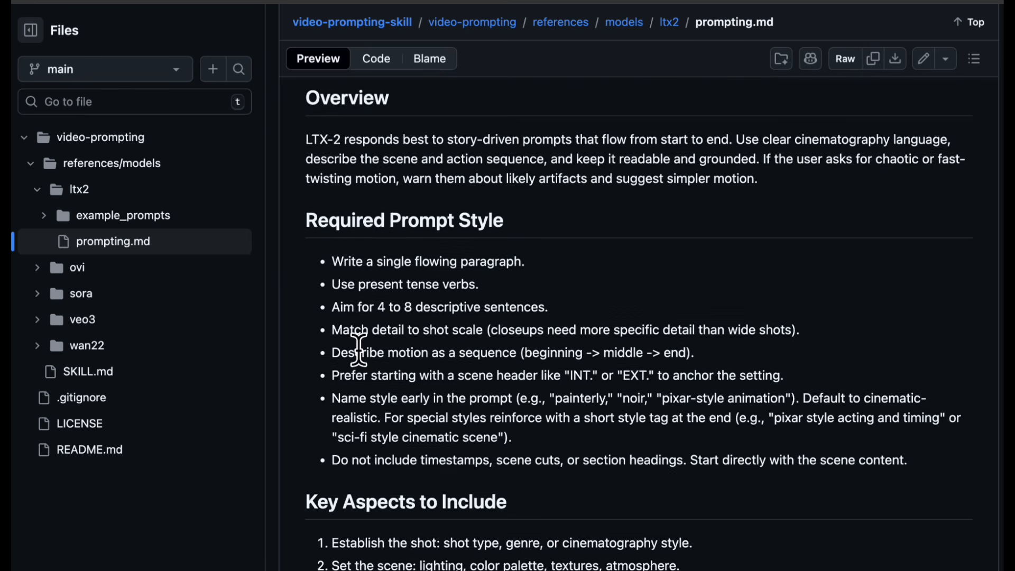
scroll(359, 349, "down", 5)
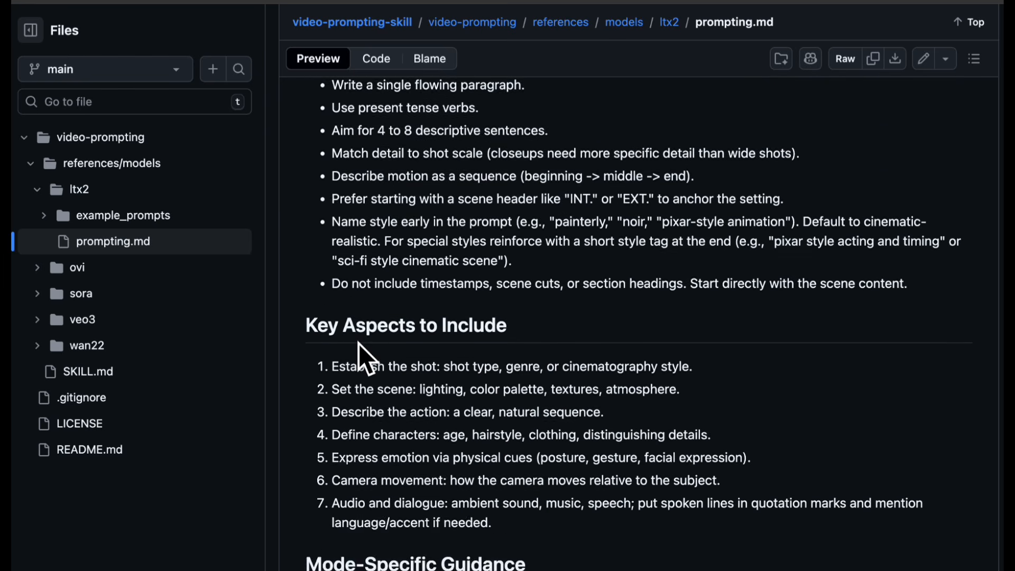
scroll(358, 343, "down", 2)
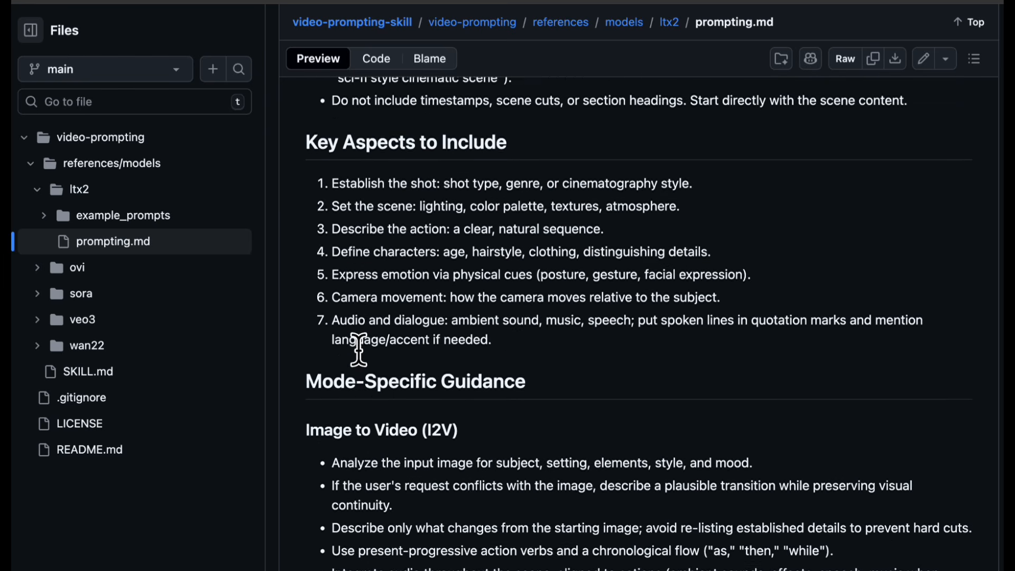
scroll(359, 344, "down", 4)
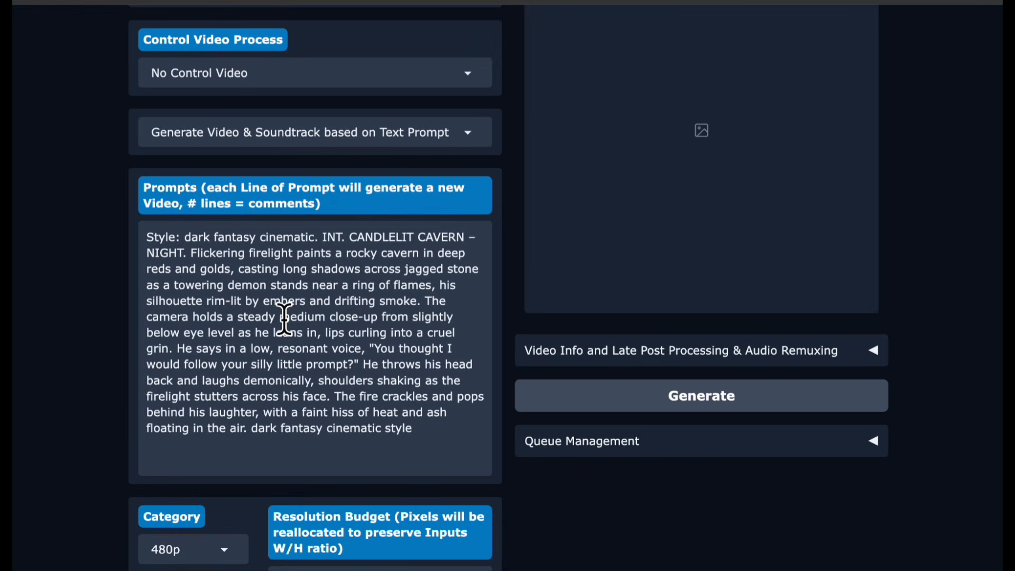
- Trim the trailing characters at the end of the prompt and set the Category to 1080p
key("BackSpace")
key("BackSpace")
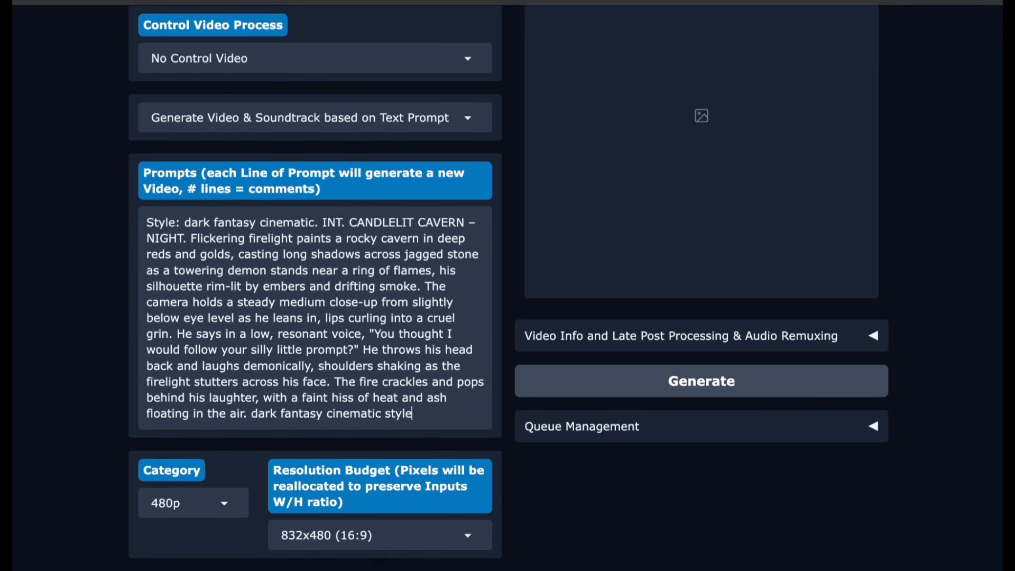
scroll(275, 302, "down", 5)
left_click(227, 264)
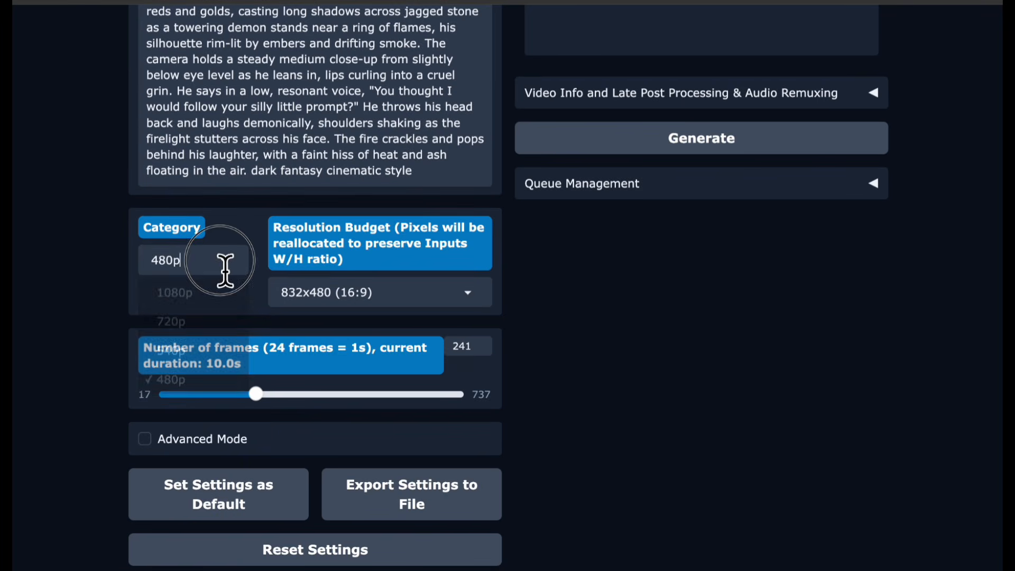
left_click(190, 292)
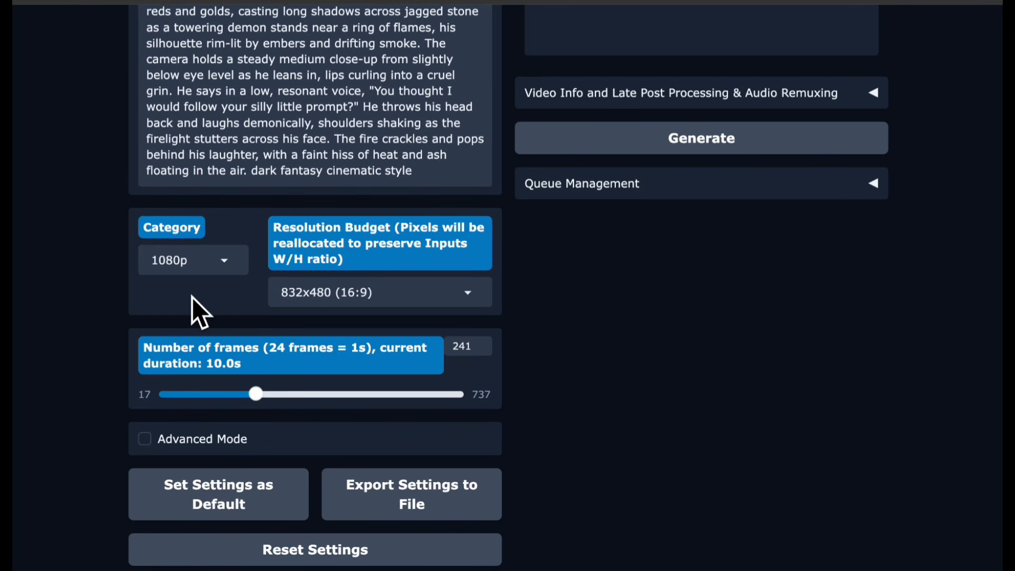
- Set the resolution budget to 1920x1088 (16:9)
left_click(316, 296)
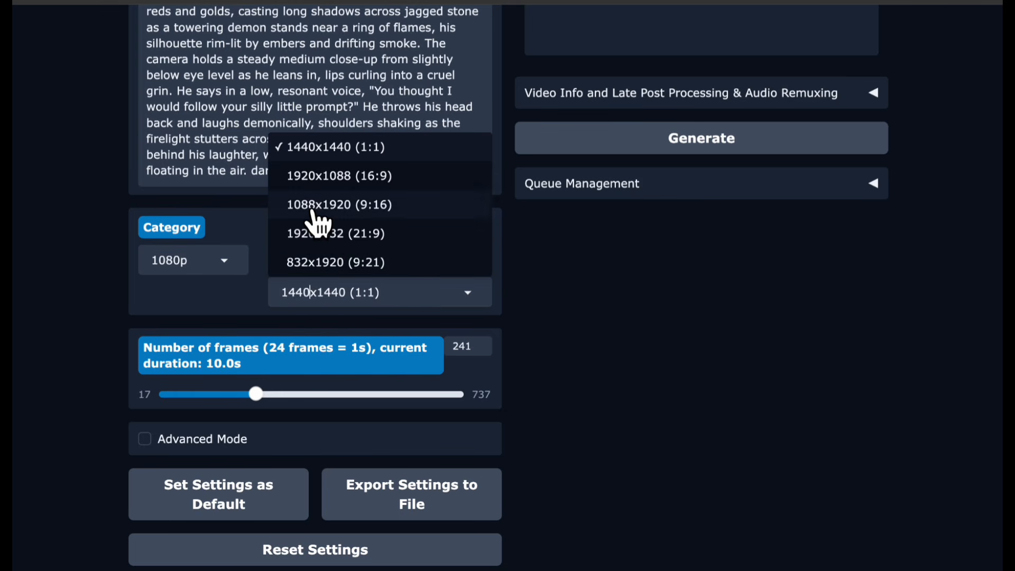
left_click(313, 206)
left_click(318, 296)
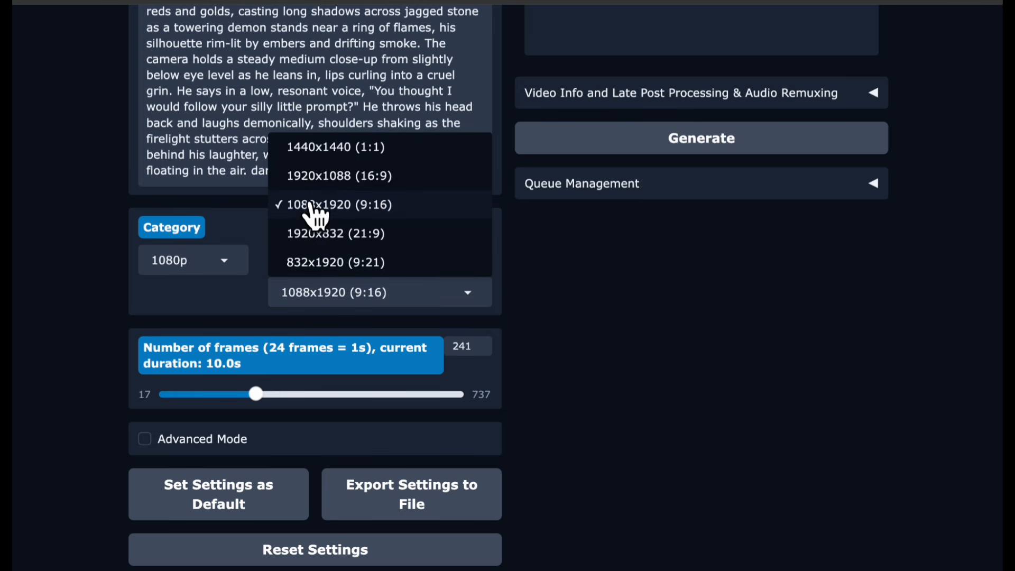
left_click(313, 175)
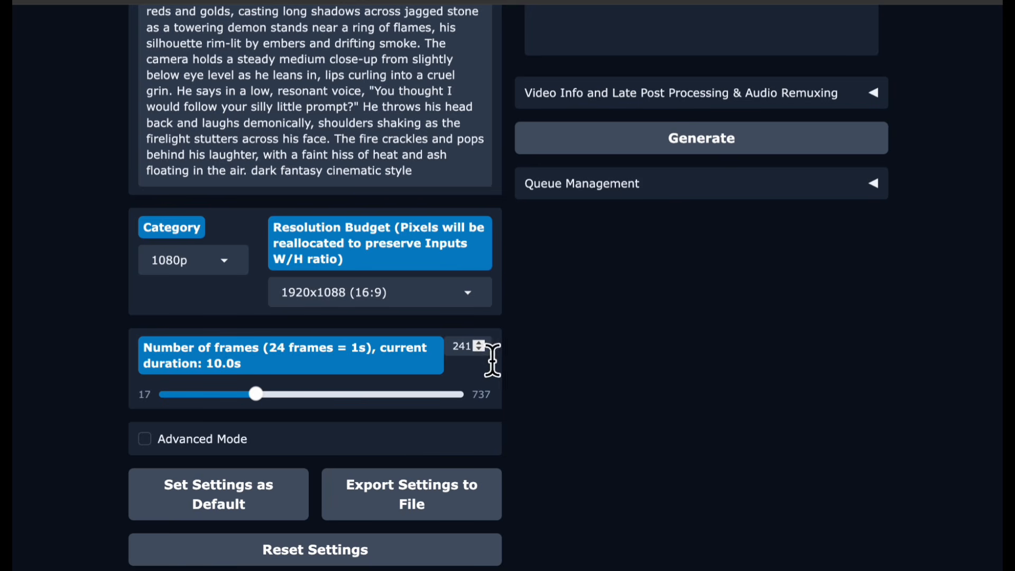
- Set the number of frames to 145
left_click_drag(483, 352, 483, 352)
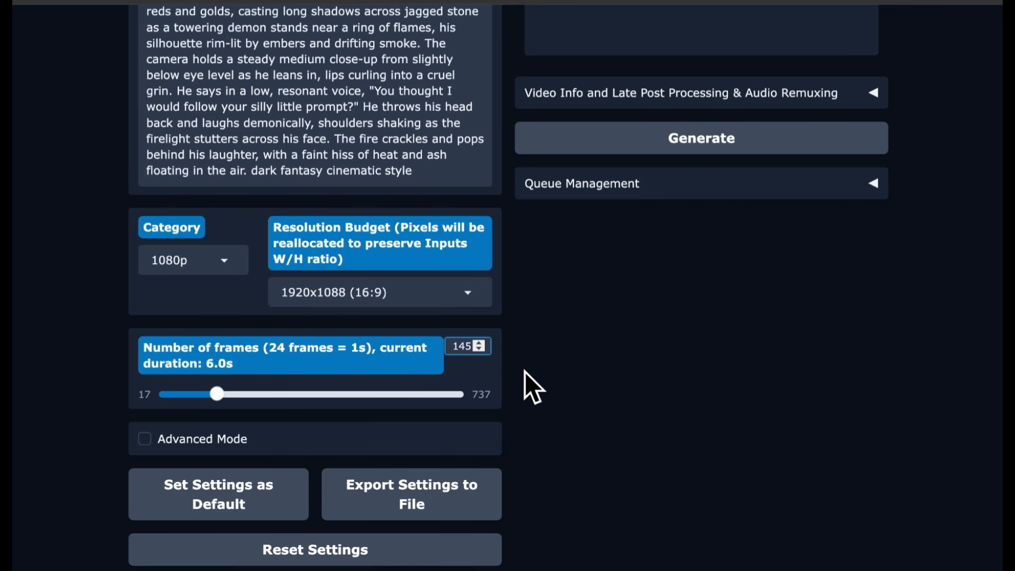
scroll(525, 372, "down", 1)
scroll(525, 372, "down", 2)
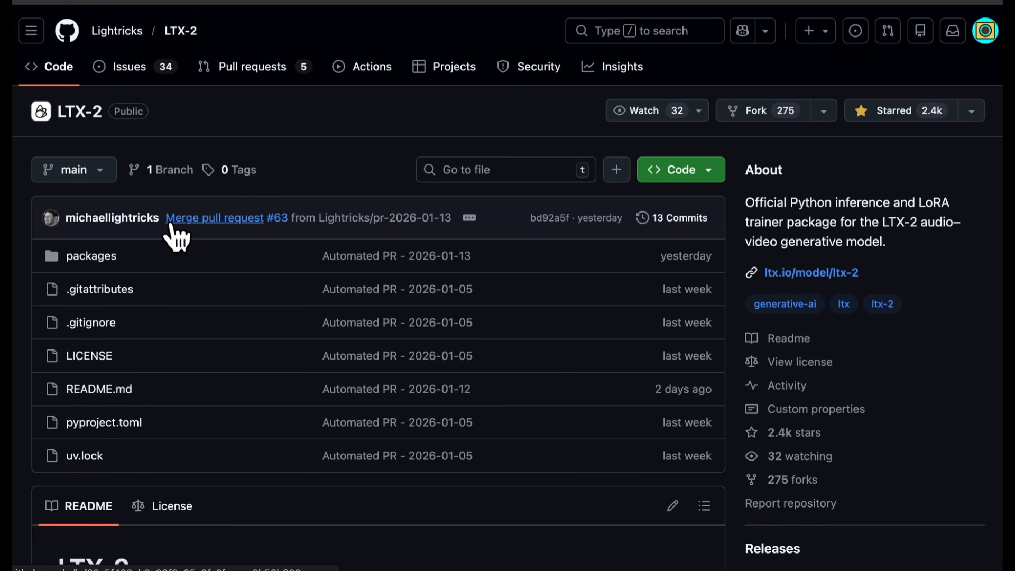
- Scroll the LTX-2 README down to its list of LoRAs
scroll(172, 223, "down", 12)
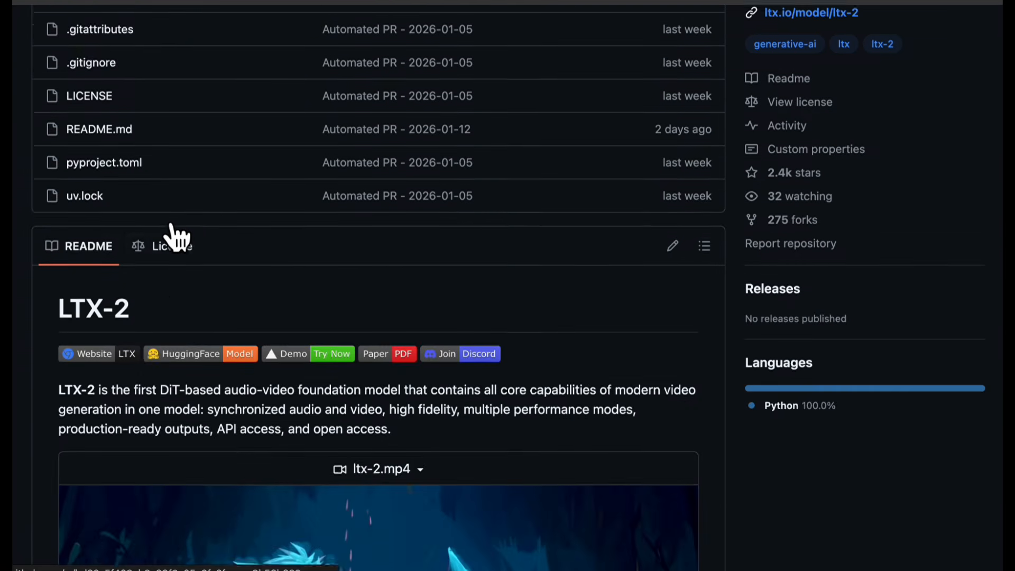
scroll(172, 221, "down", 14)
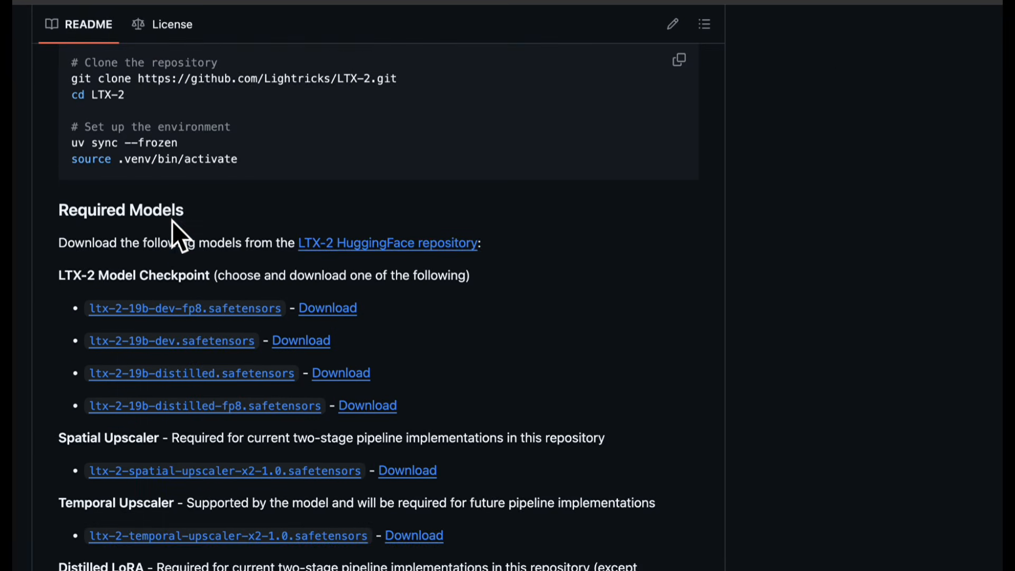
scroll(172, 221, "down", 5)
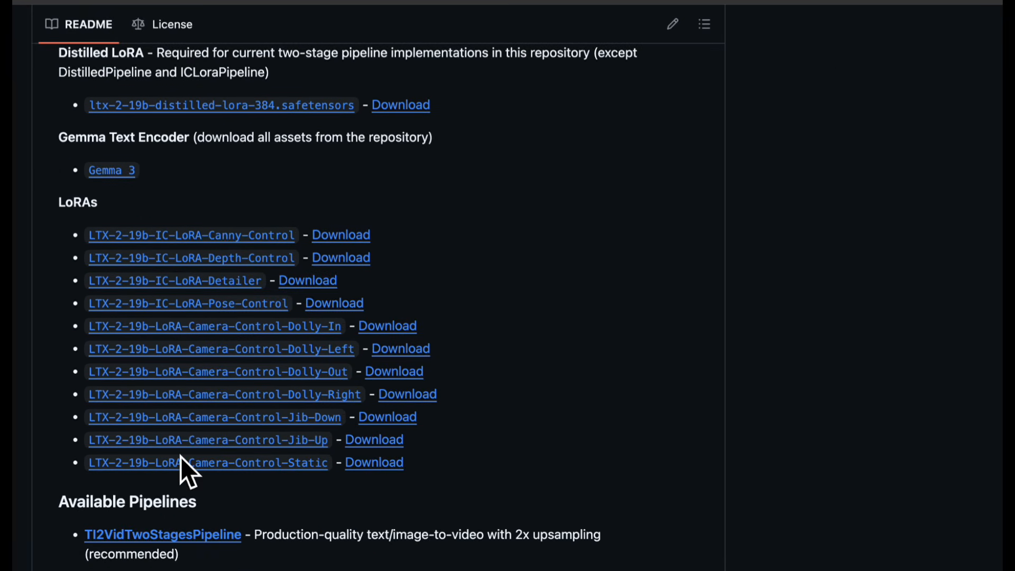
- Copy the download link of the ltx-2-19b-ic-lora-detailer.safetensors file from the LTX-2-19b-IC-LoRA-Detailer model's files
left_click(169, 284)
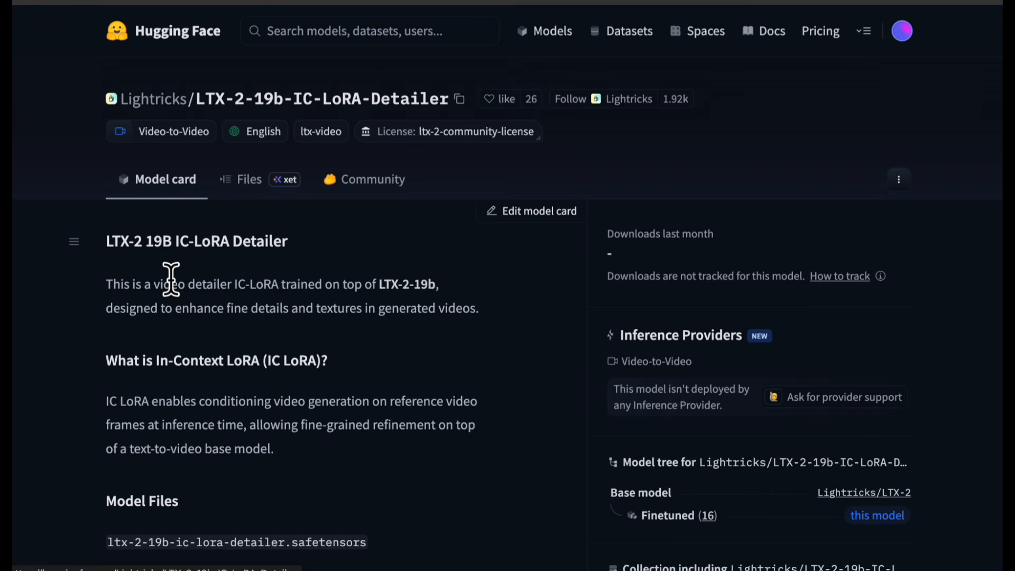
left_click(252, 193)
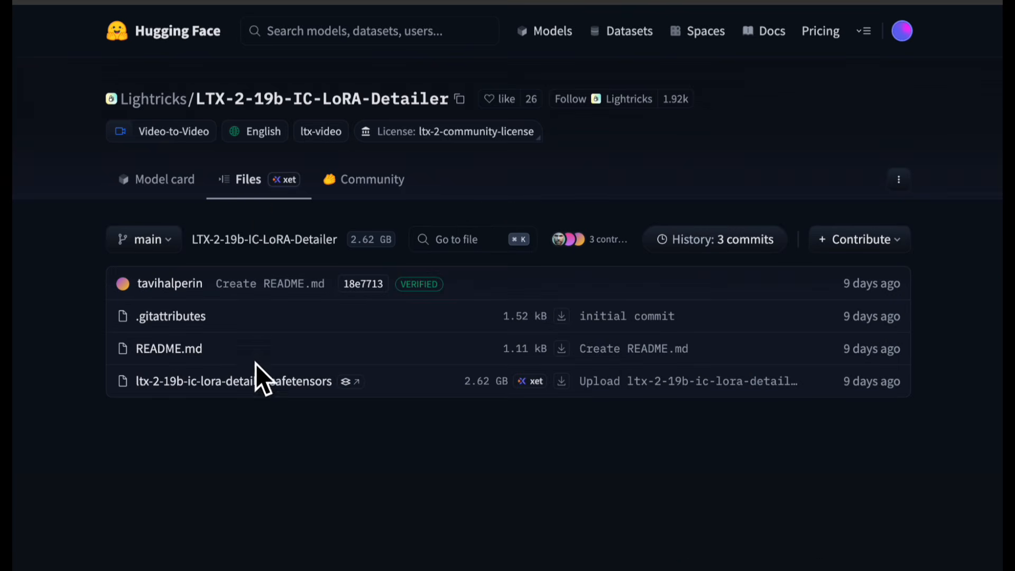
left_click(249, 382)
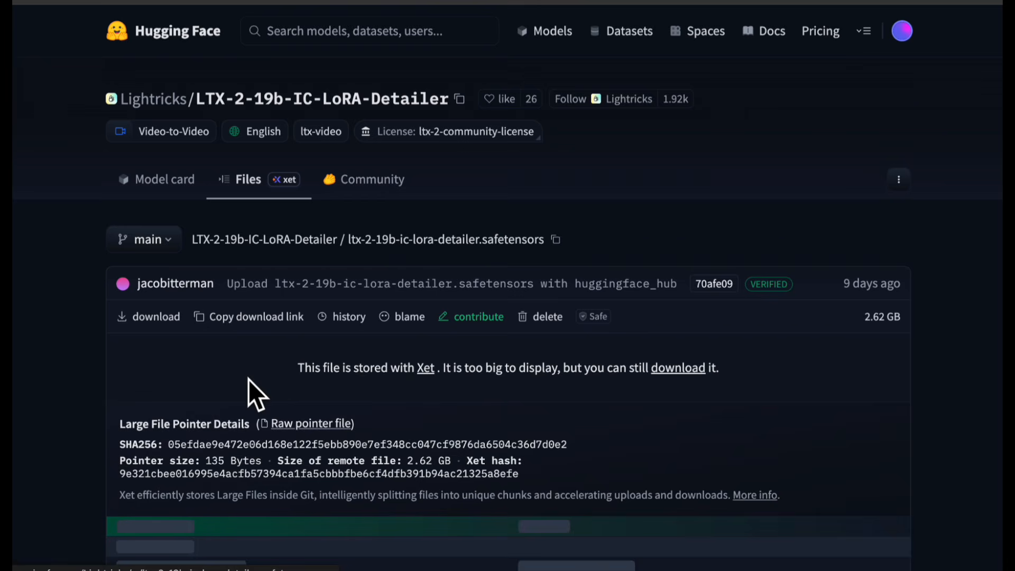
left_click(254, 317)
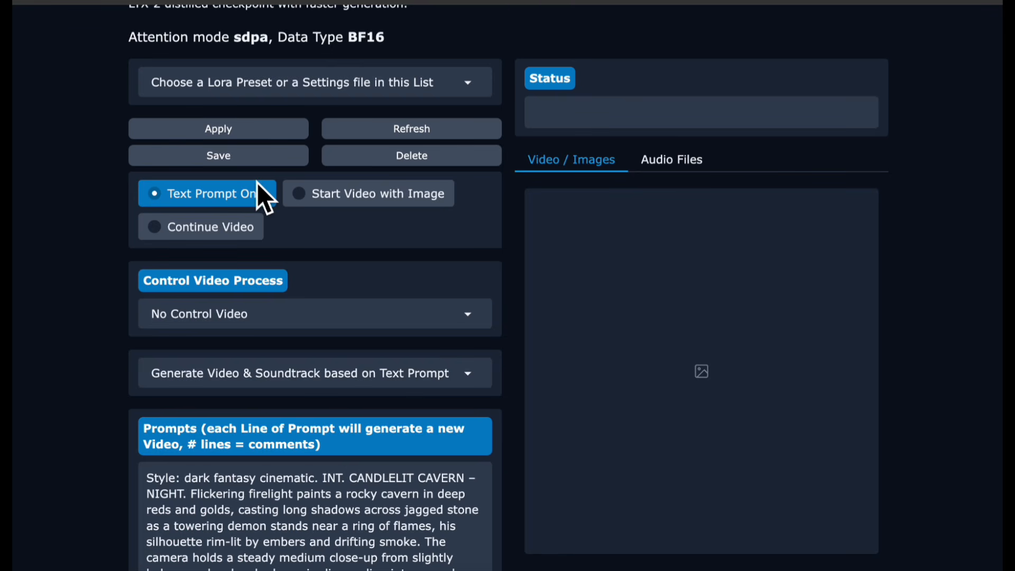
- Paste the copied Hugging Face URL into the Lora URL field and download the LoRA
scroll(257, 182, "down", 3)
scroll(257, 182, "down", 9)
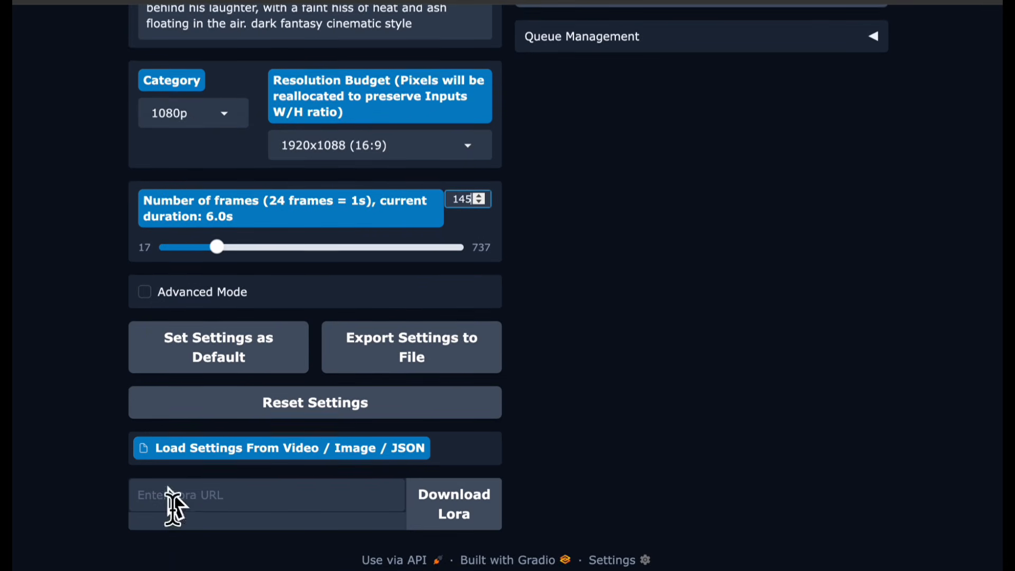
left_click(173, 505)
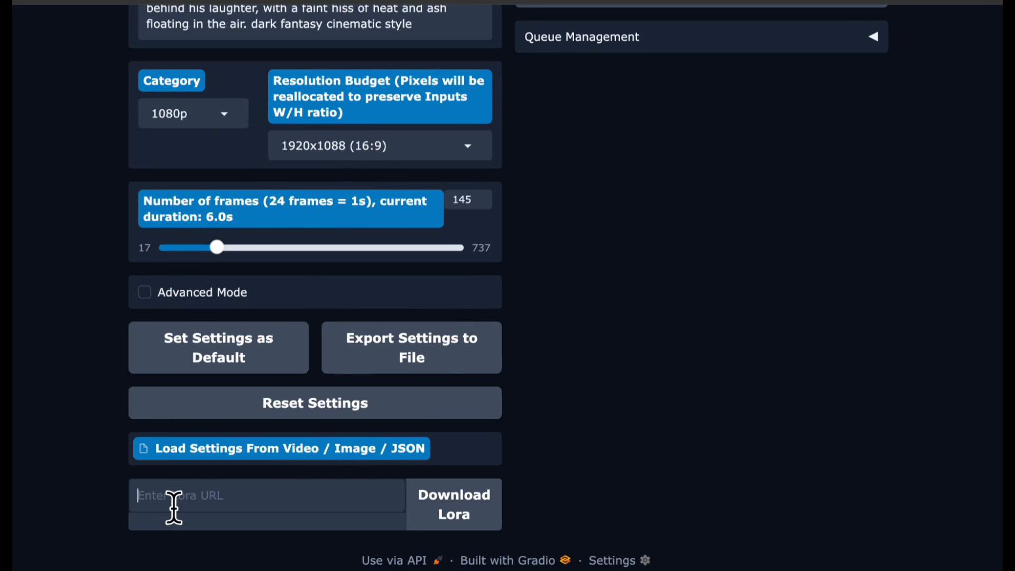
key("ctrl+v")
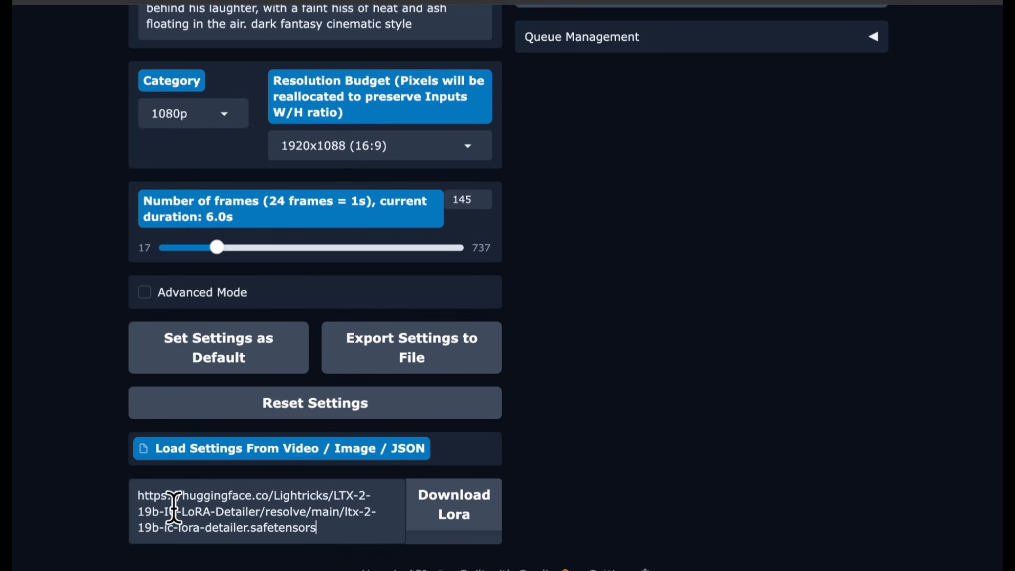
left_click(469, 521)
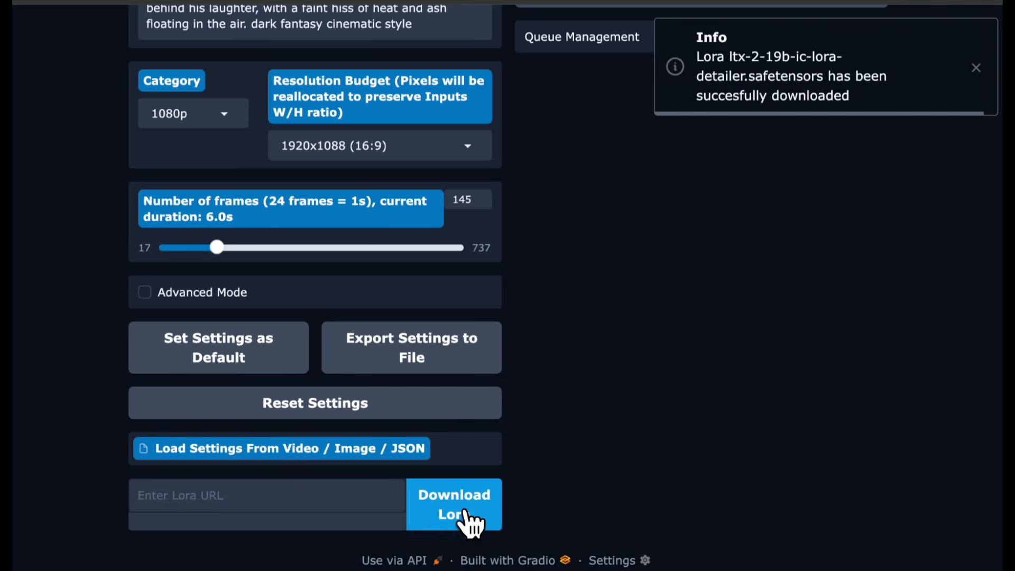
- Enable Advanced Mode
scroll(576, 402, "up", 4)
left_click(145, 477)
scroll(142, 473, "down", 5)
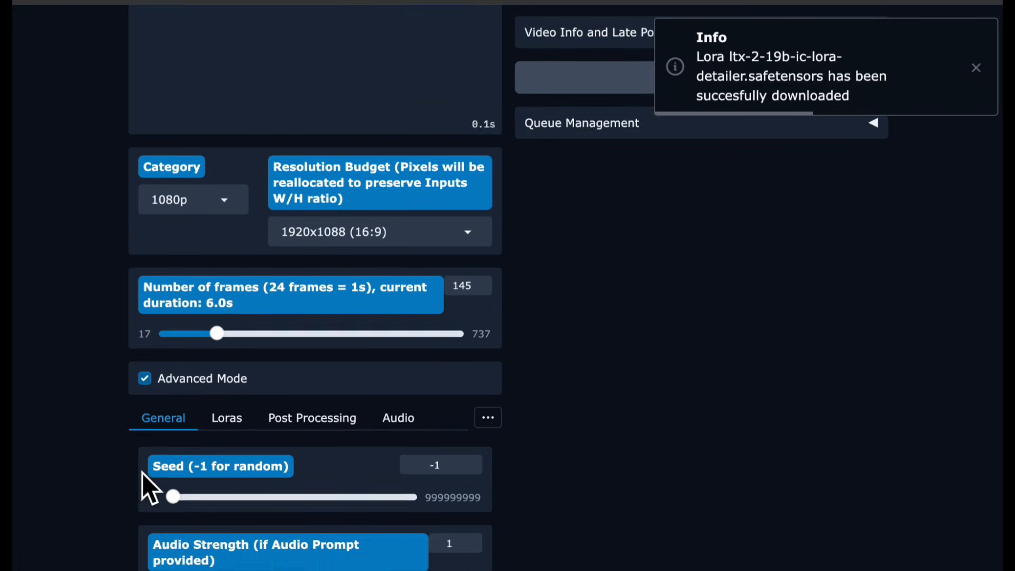
- Set the seed to 42
scroll(149, 468, "up", 4)
scroll(150, 471, "down", 4)
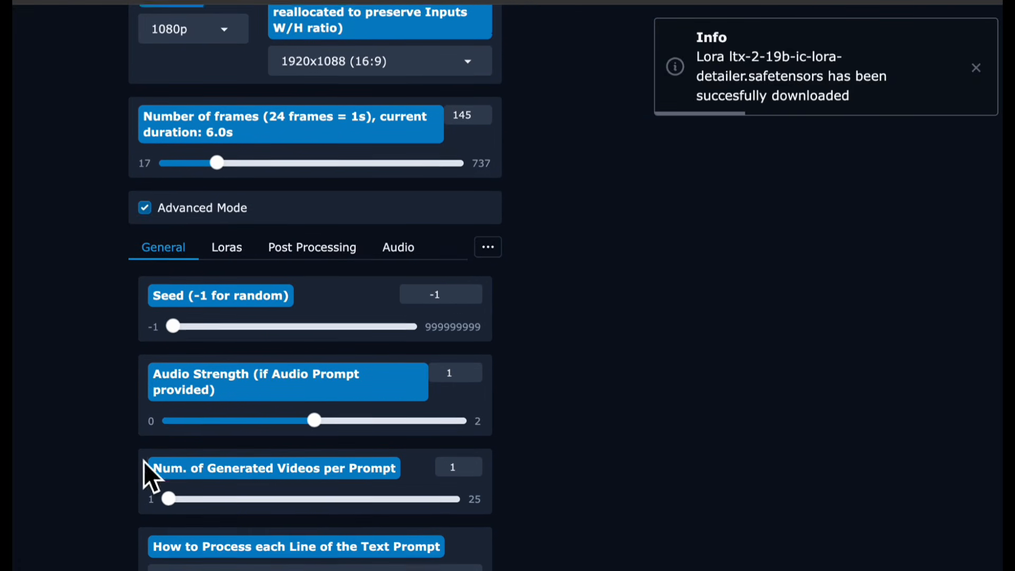
left_click(451, 303)
left_click_drag(447, 295, 408, 294)
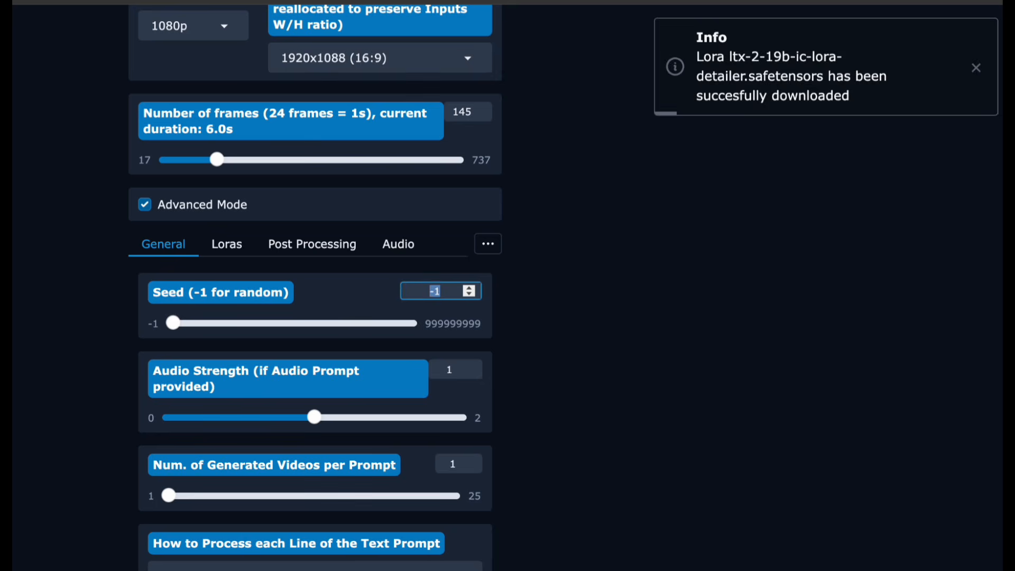
type("42")
left_click(350, 302)
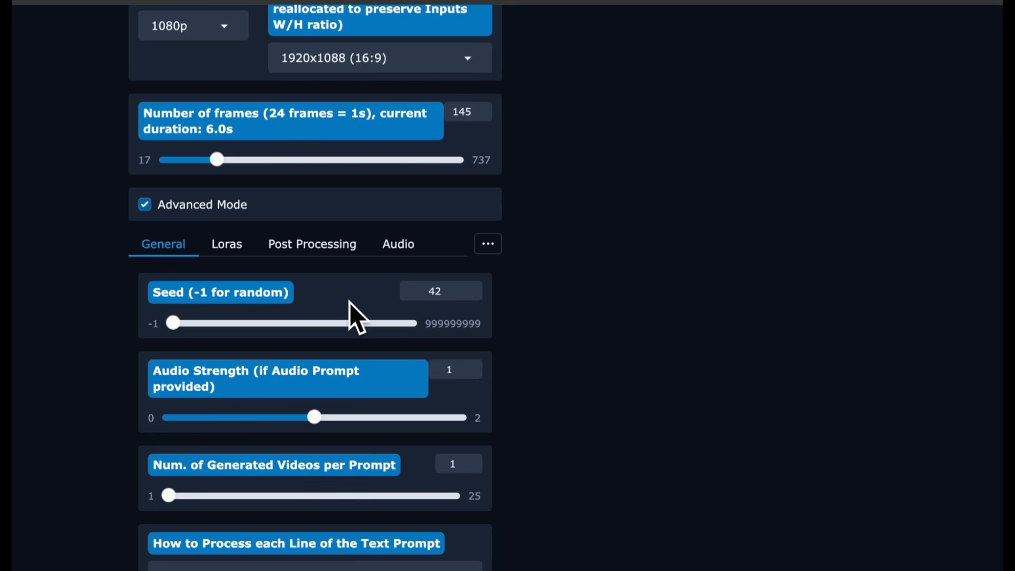
- Activate the ltx-2-19b-ic-lora-detailer LoRA and set its multiplier to 1.0
scroll(350, 302, "down", 1)
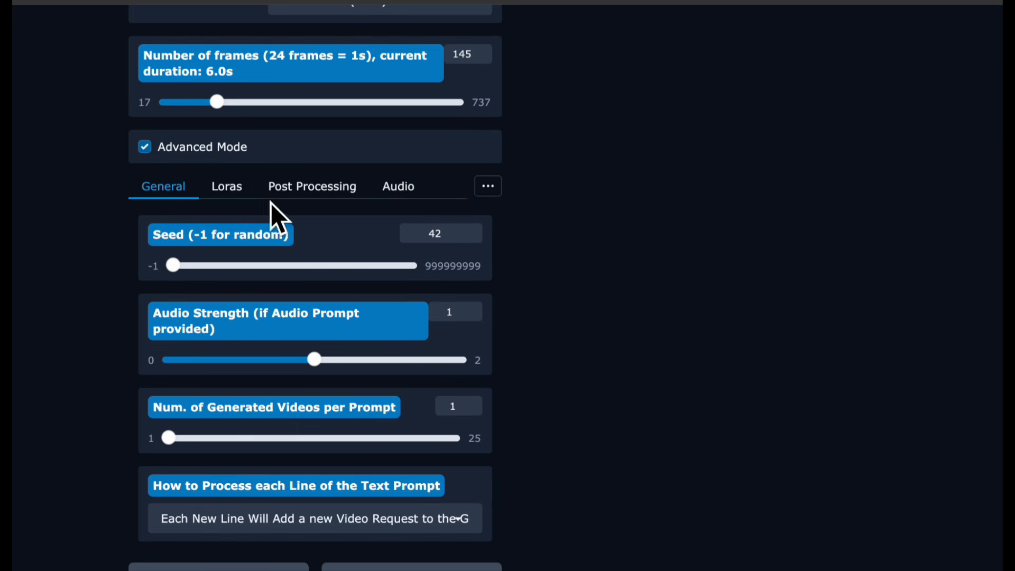
left_click(231, 188)
left_click(290, 346)
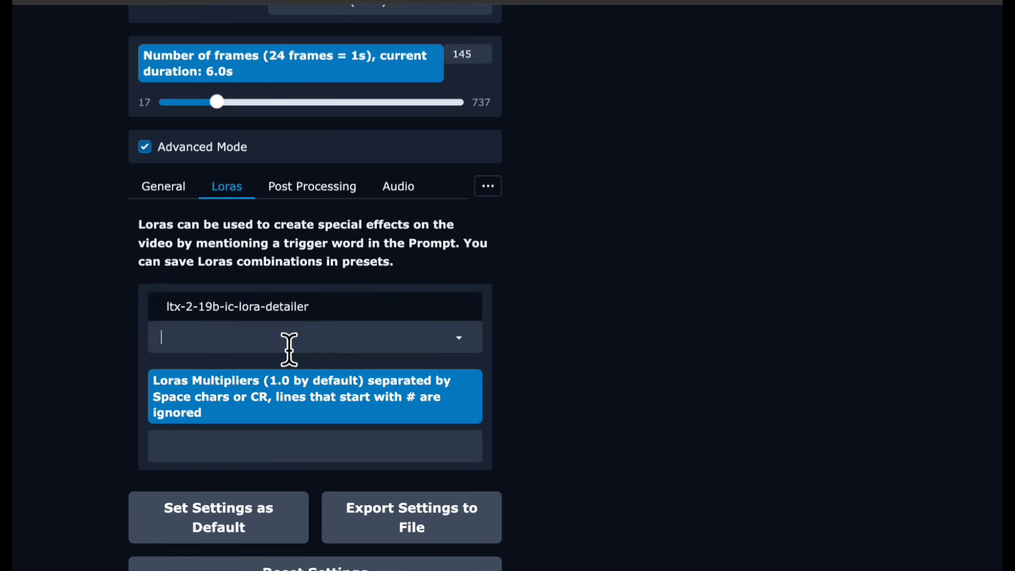
left_click(268, 309)
left_click(238, 449)
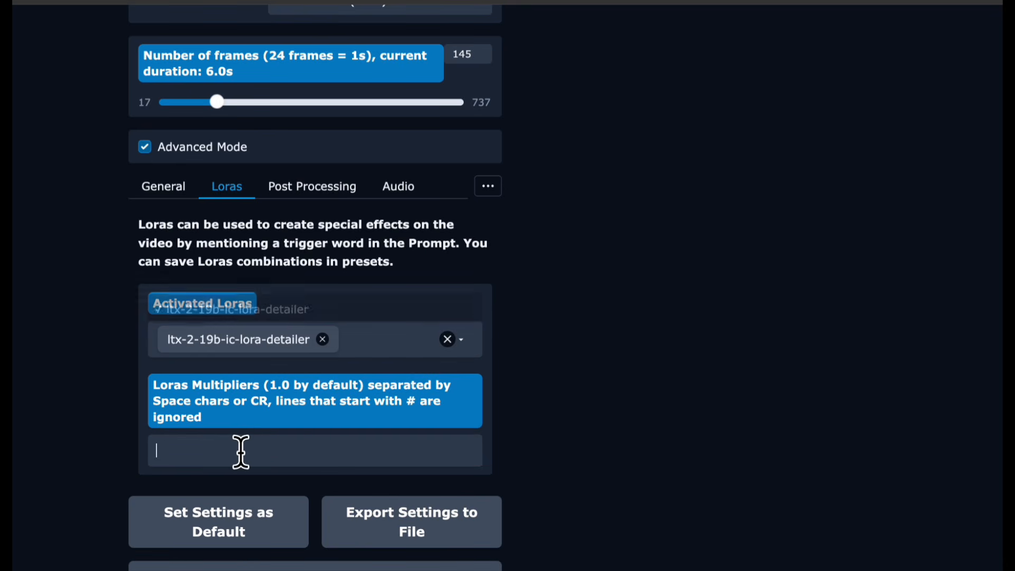
type("1.0")
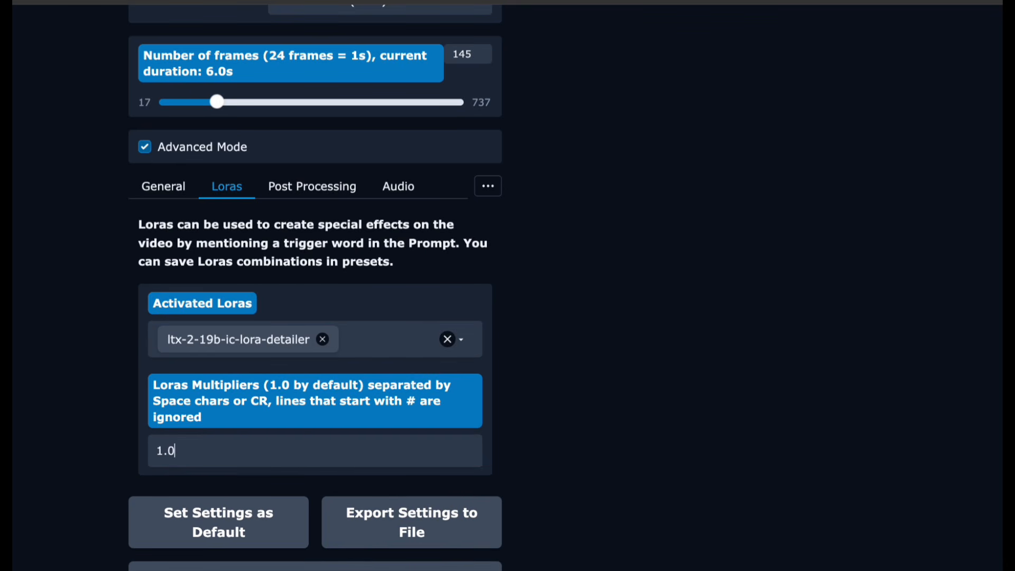
- Start generating the video with the configured settings
scroll(562, 432, "down", 1)
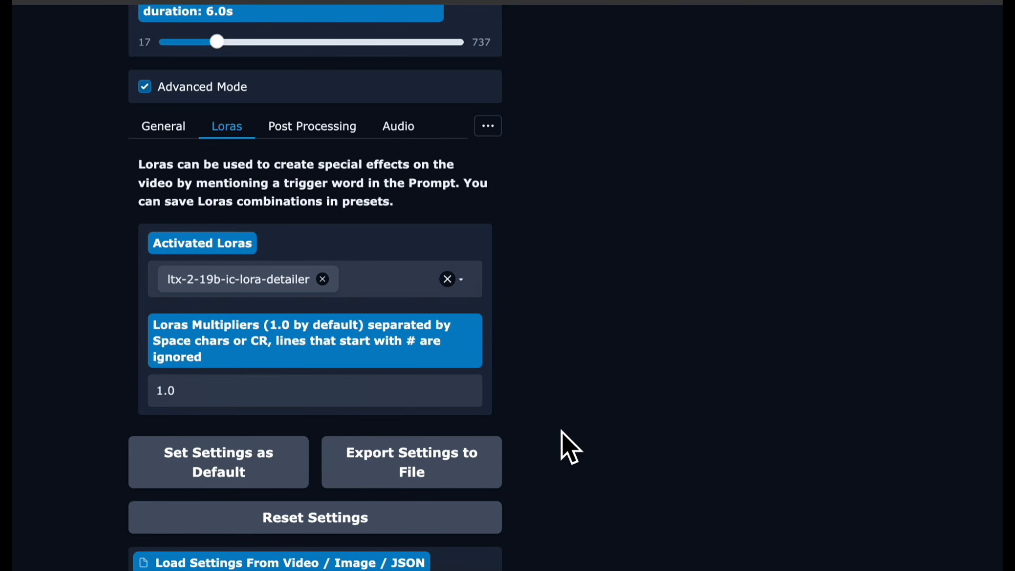
scroll(561, 433, "down", 2)
scroll(562, 432, "up", 7)
scroll(562, 431, "up", 11)
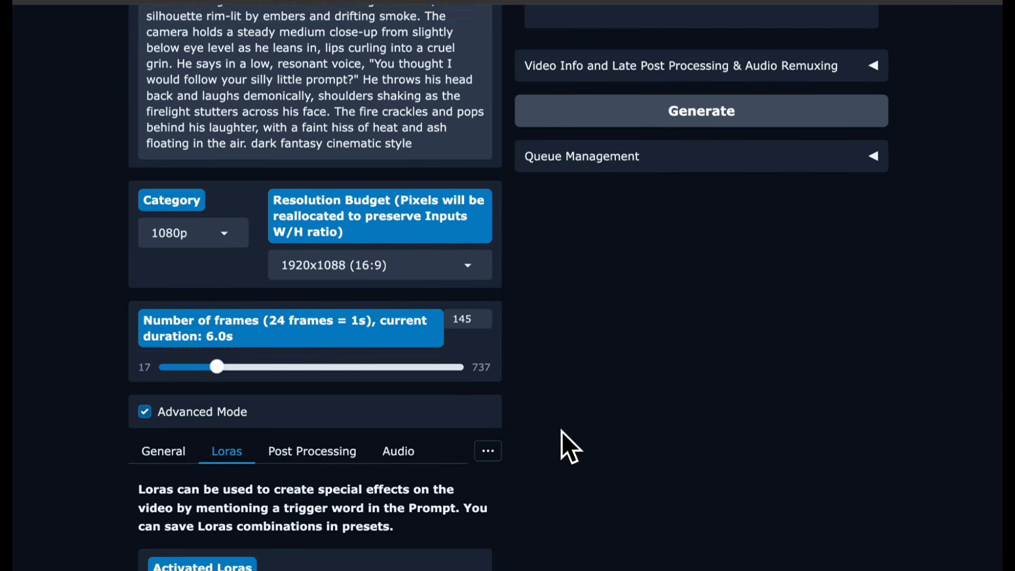
scroll(562, 432, "up", 1)
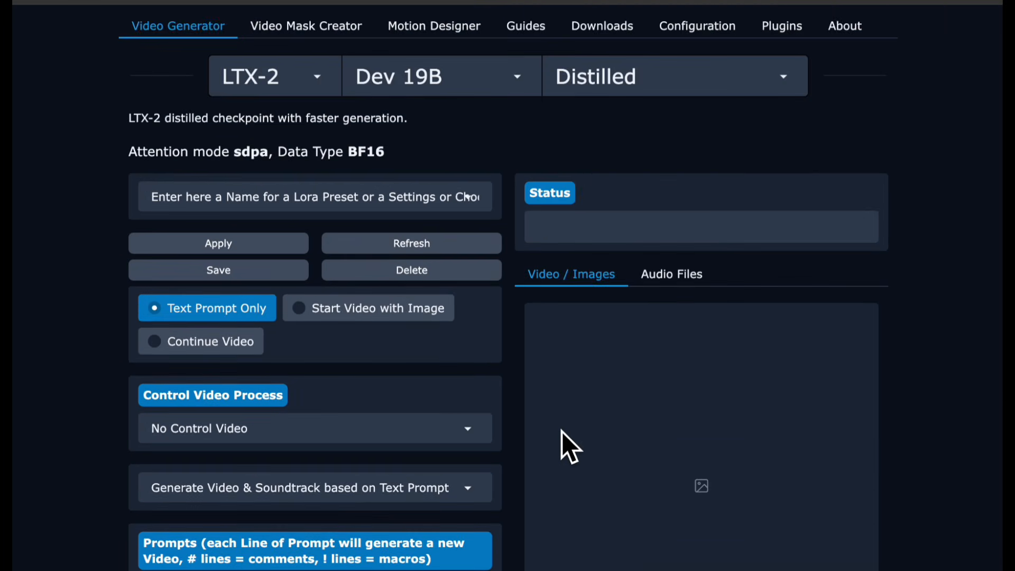
scroll(562, 432, "down", 8)
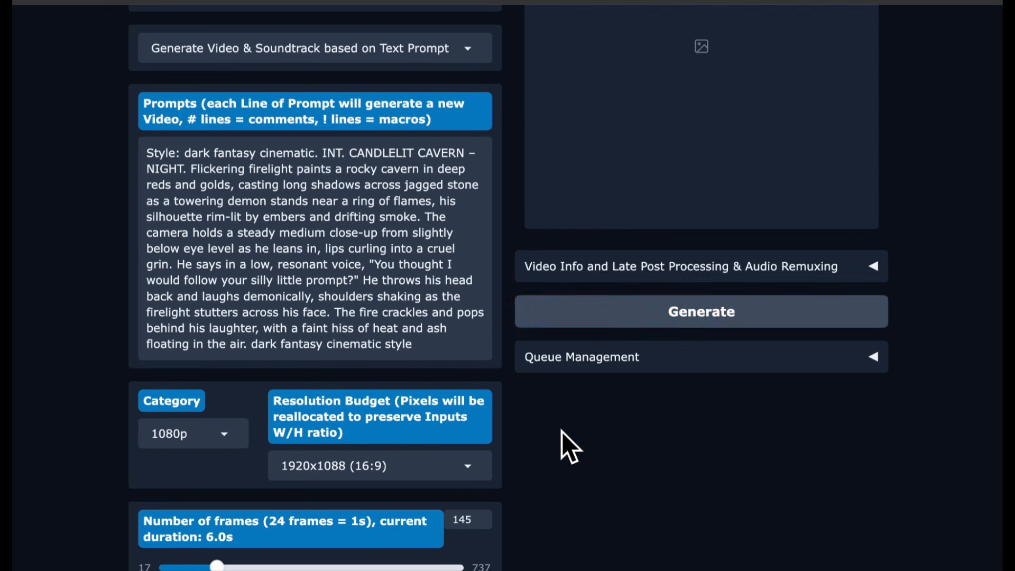
left_click(601, 325)
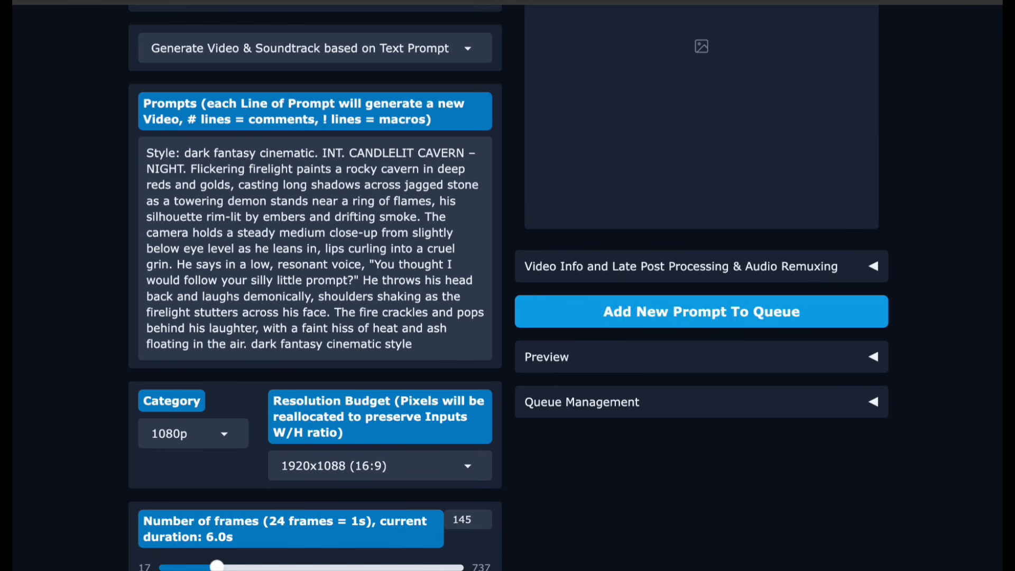
- Play the generated demon cavern video
scroll(607, 409, "up", 5)
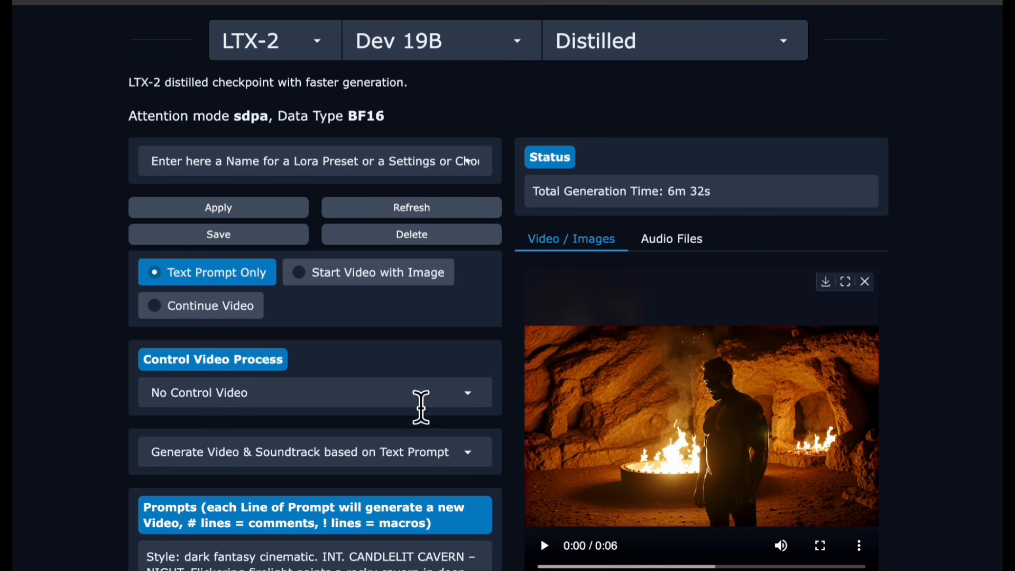
left_click(544, 546)
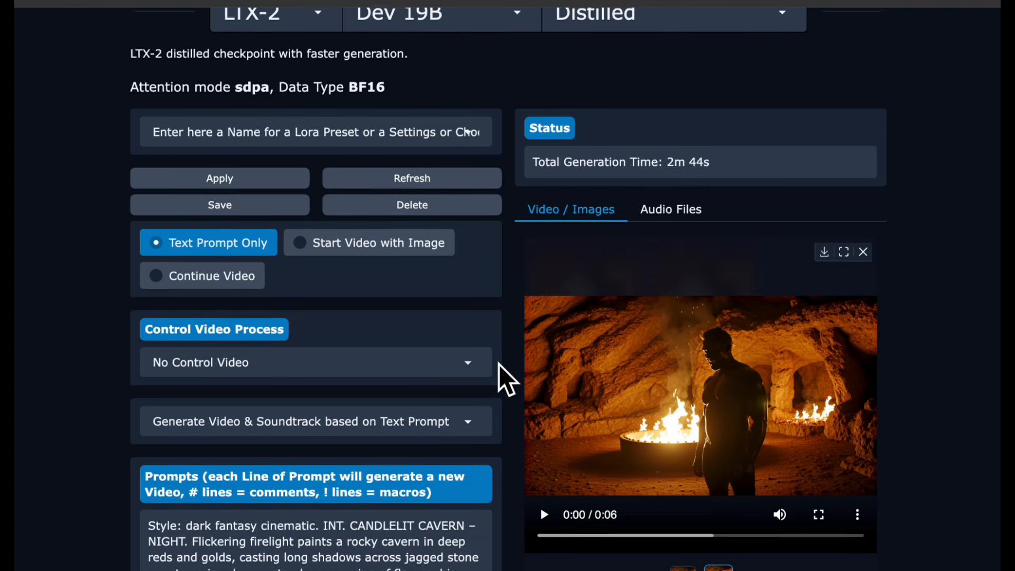
scroll(499, 364, "up", 2)
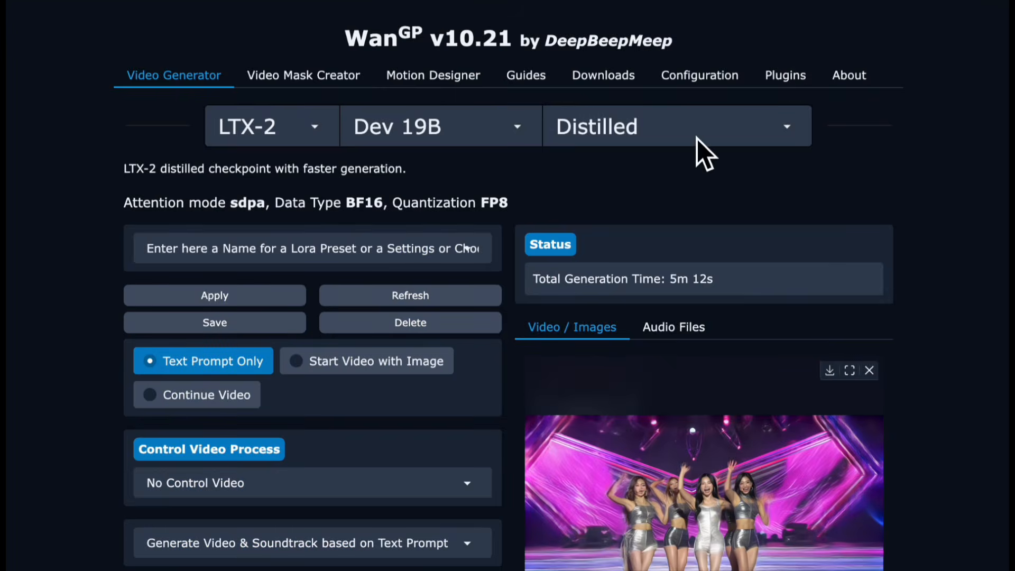
- Switch the LTX-2 Dev 19B checkpoint to the Default variant
left_click(681, 138)
left_click(623, 162)
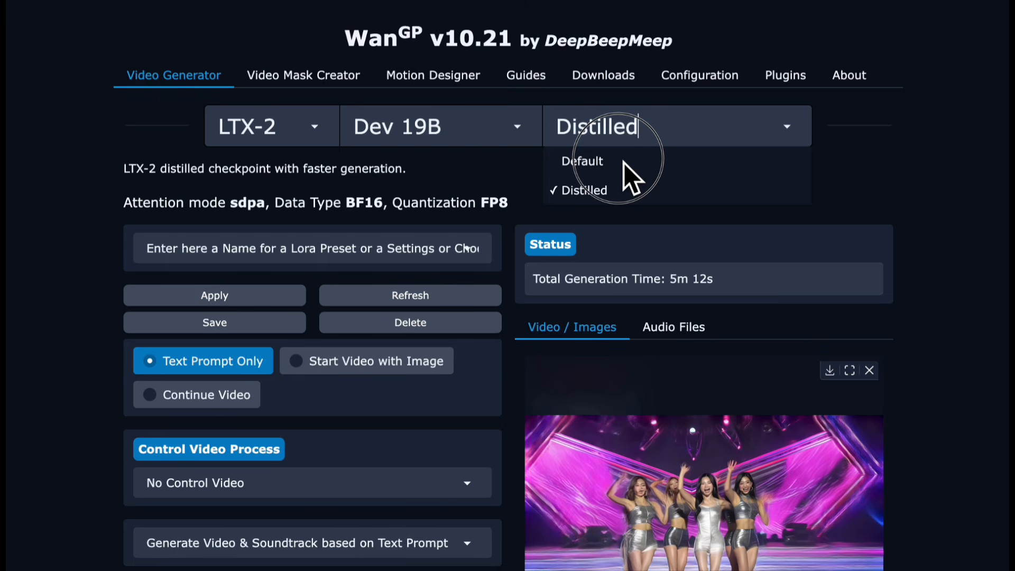
left_click(624, 163)
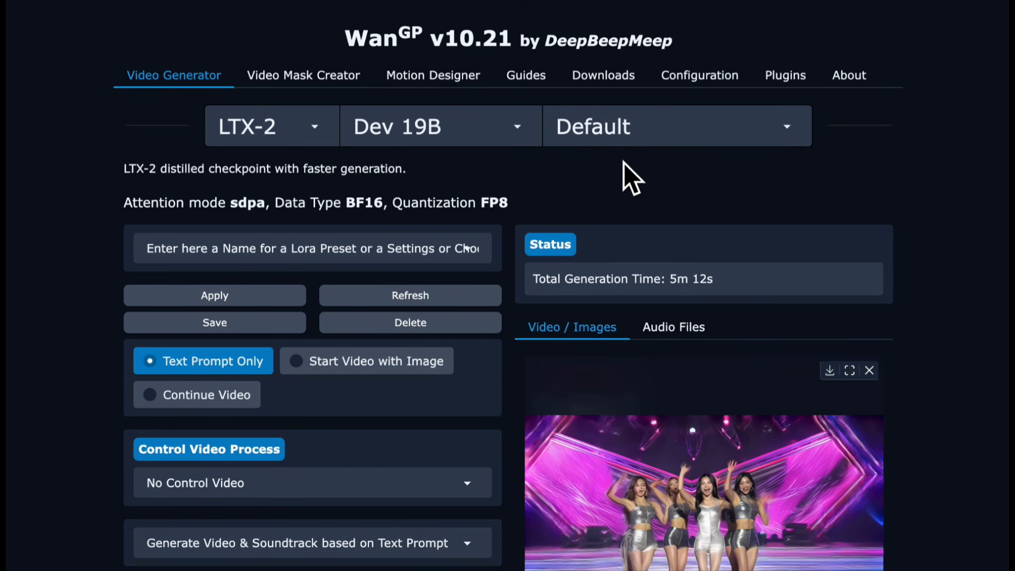
- Set the generation mode to Generate Video & Soundtrack based on Text Prompt
scroll(623, 163, "down", 1)
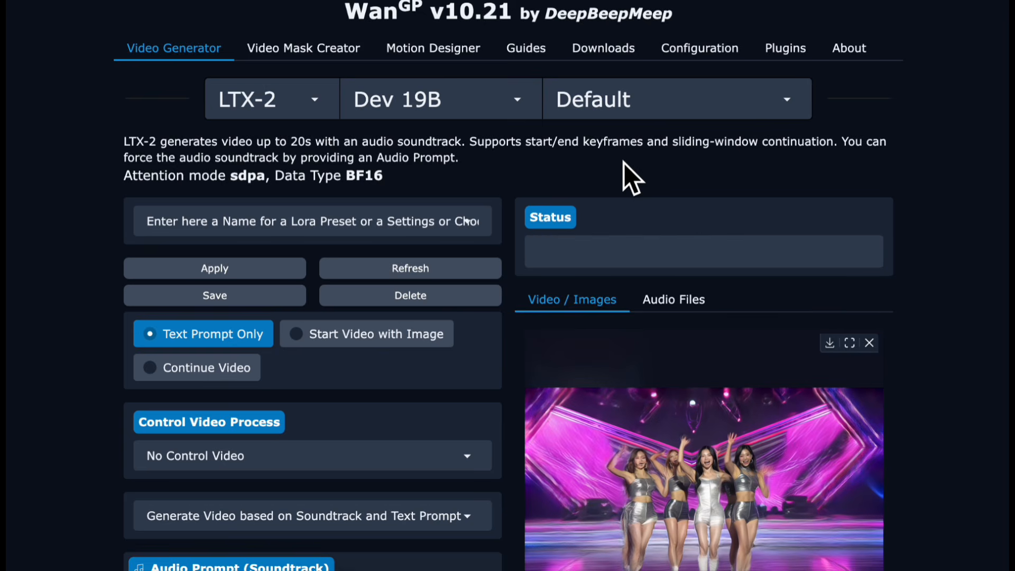
scroll(624, 163, "down", 3)
scroll(622, 170, "down", 3)
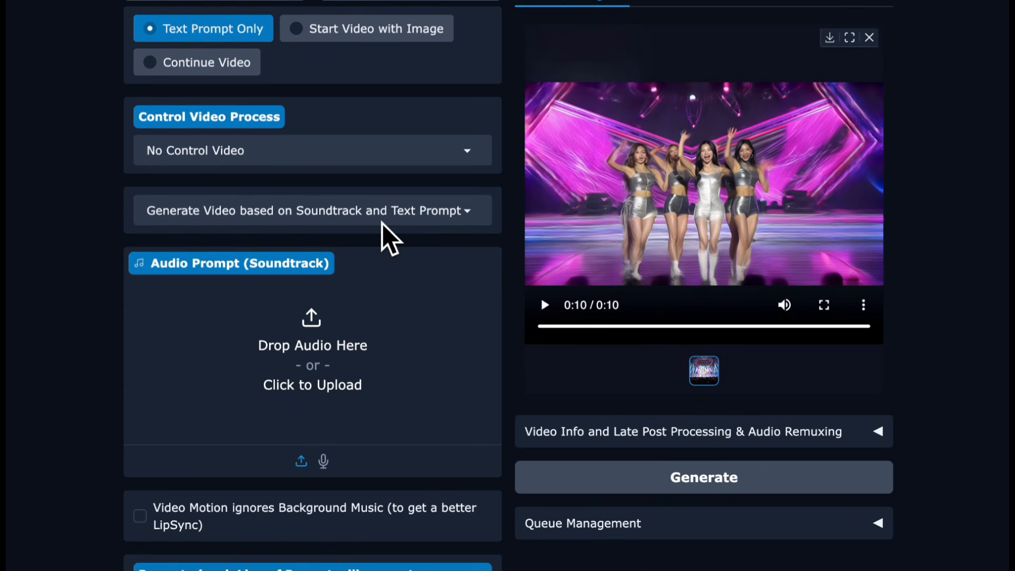
left_click(371, 215)
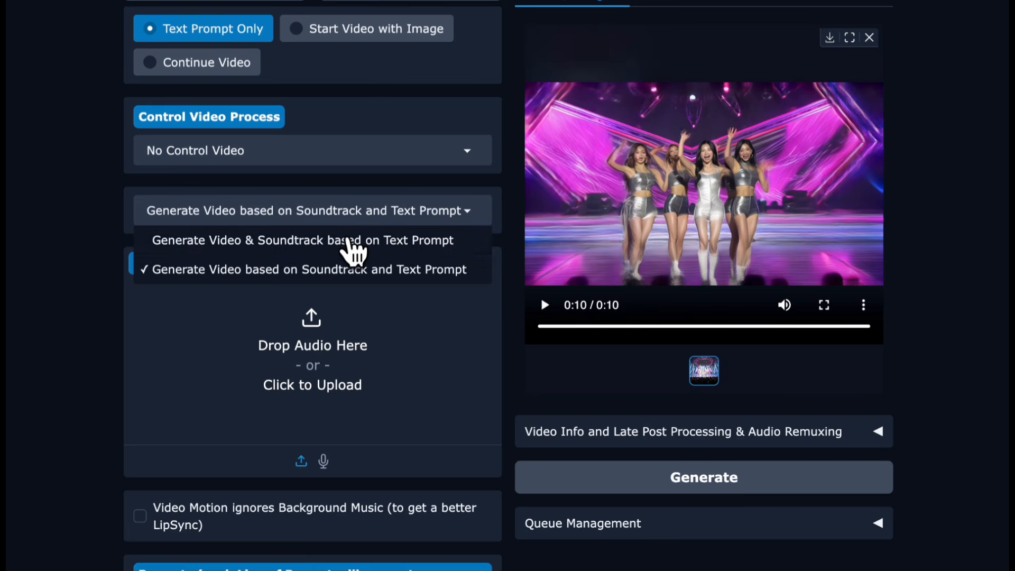
left_click(353, 240)
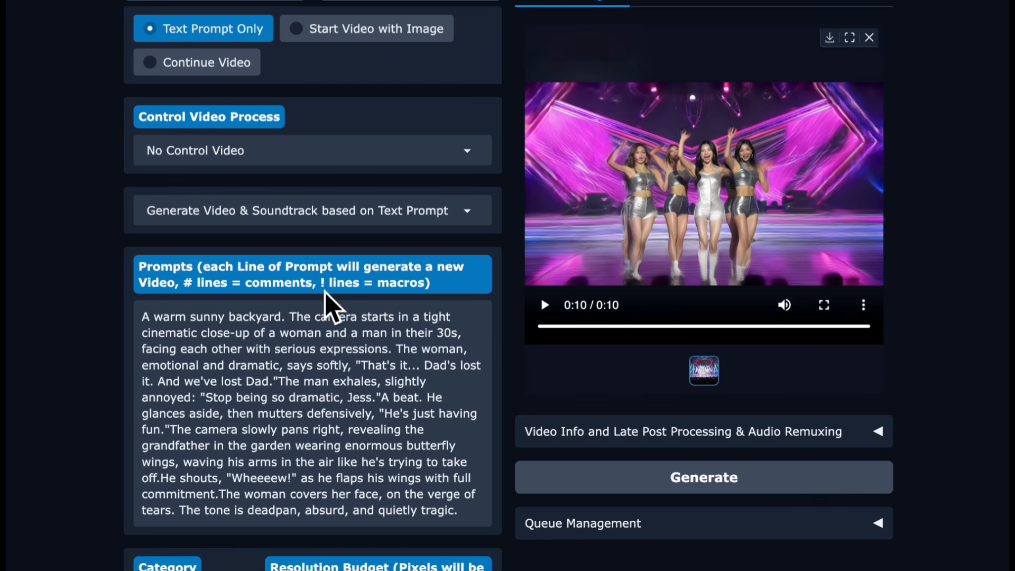
- Replace the prompt with the pasted K-pop concert stage description
double_click(276, 373)
key("ctrl+a")
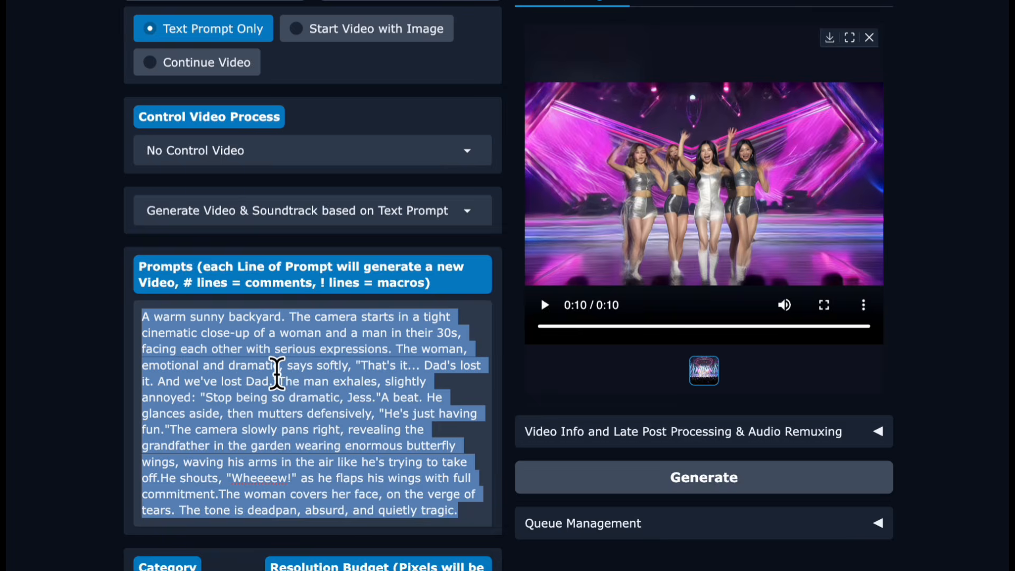
key("BackSpace")
type("A large concert stage glows with magenta and blue lighting, haze drifting through beams as a five-member female K-pop group in coordinated metallic outfits performs in front of a cheering crowd. The camera starts in a wide establishing shot, then smoothly pushes into a medium shot that tracks their synchronized choreography, keeping faces and hand gestures sharp as they hit clean, energetic moves. The lead singer steps forward at the chorus, smiling and making direct eye contact with the camera while the others fan out behind her in a tight formation. Their expressions are joyful and confident, with crisp footwork, hair movement, and subtle shoulder accents that match the beat. The camera sweeps slightly left to right as they pivot into the next formation, ending in a close-up on the lead as she hits a high note and the group strikes a final pose. Audio is bright and punchy: layered pop vocals, strong kick and snare, shimmering synths, and a roaring crowd mixed underneath.")
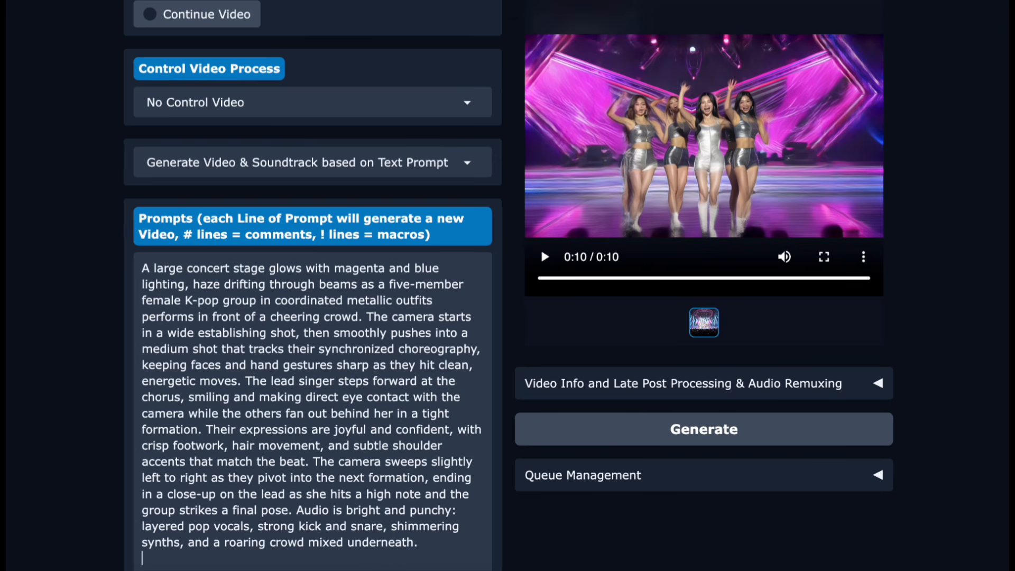
- Set the category to 1080p and the resolution budget to 1920x1088 (16:9)
scroll(312, 317, "down", 3)
left_click(158, 484)
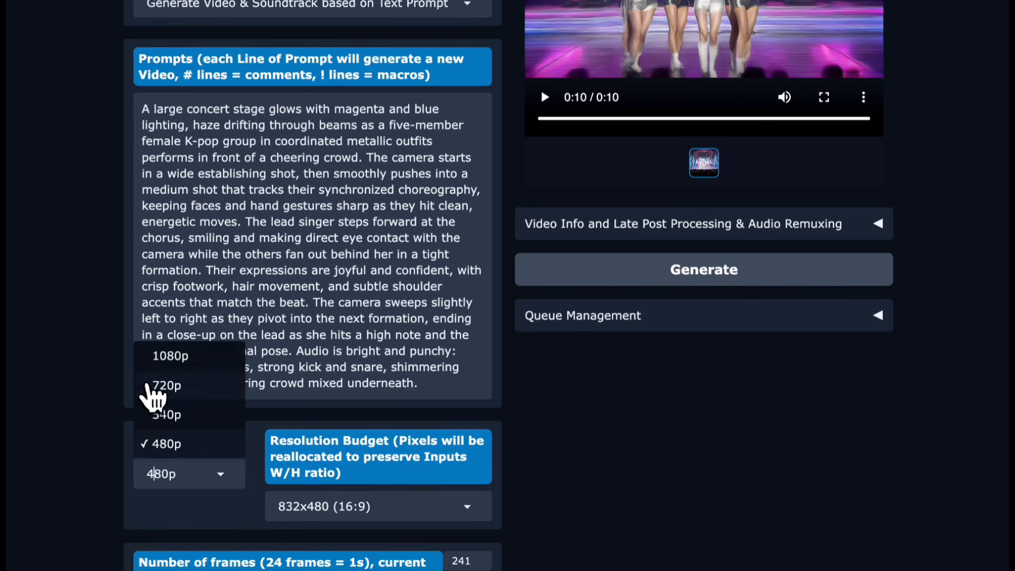
left_click(152, 353)
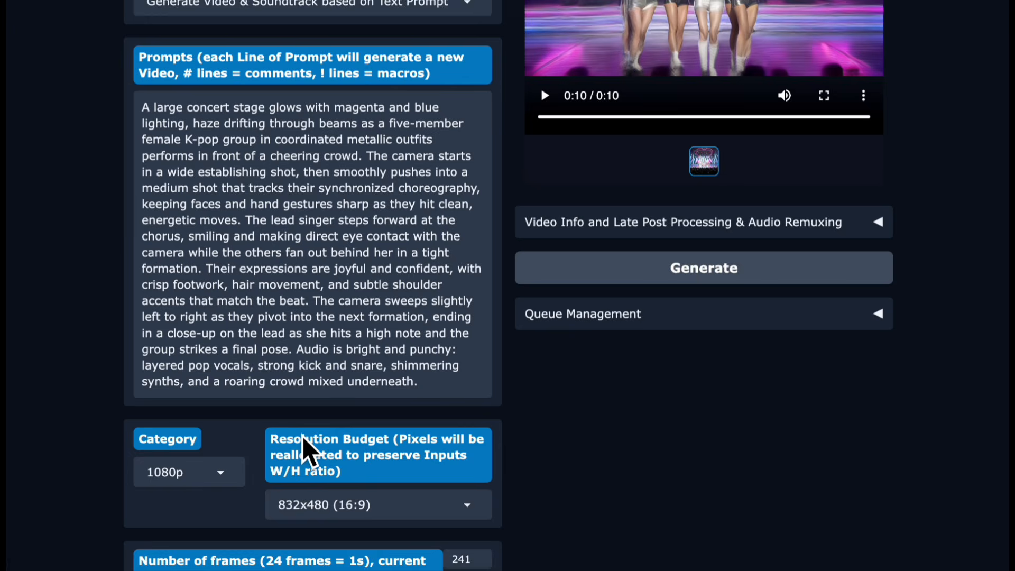
scroll(304, 448, "down", 1)
scroll(302, 443, "down", 3)
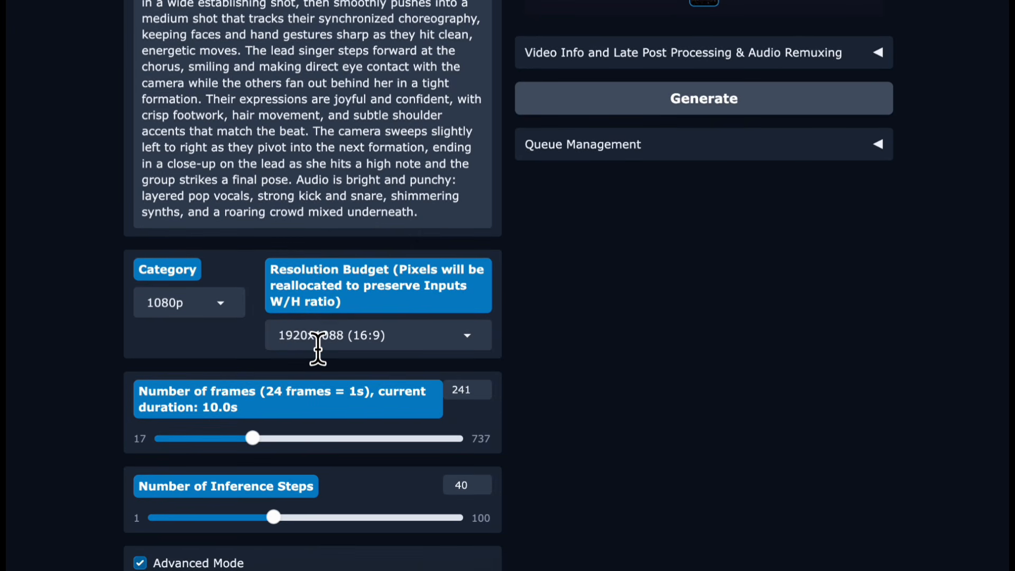
left_click(317, 341)
left_click(304, 223)
- Set the seed to 42 in the general advanced settings
scroll(232, 362, "down", 2)
scroll(230, 364, "down", 2)
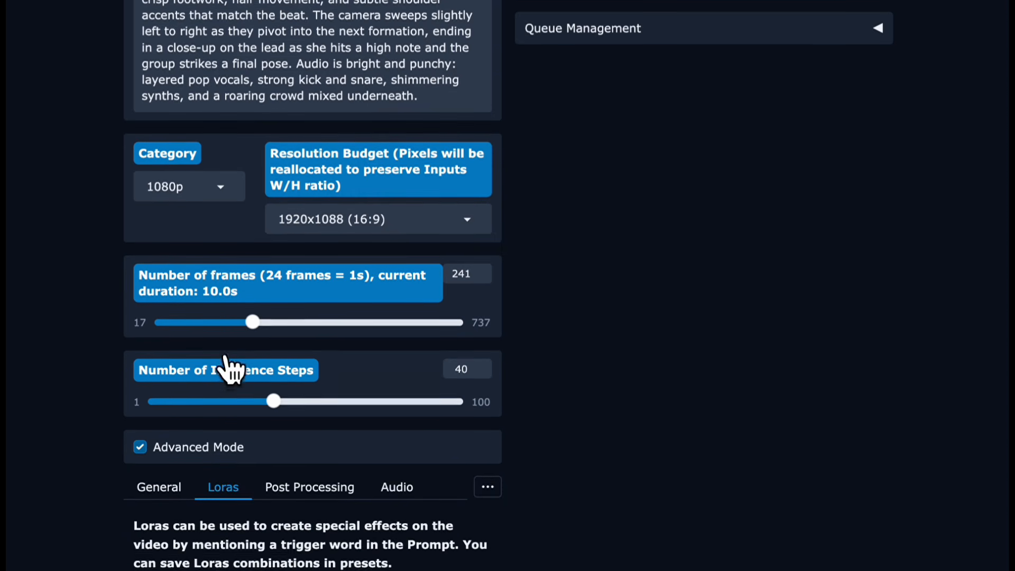
scroll(226, 353, "down", 2)
scroll(226, 353, "down", 2)
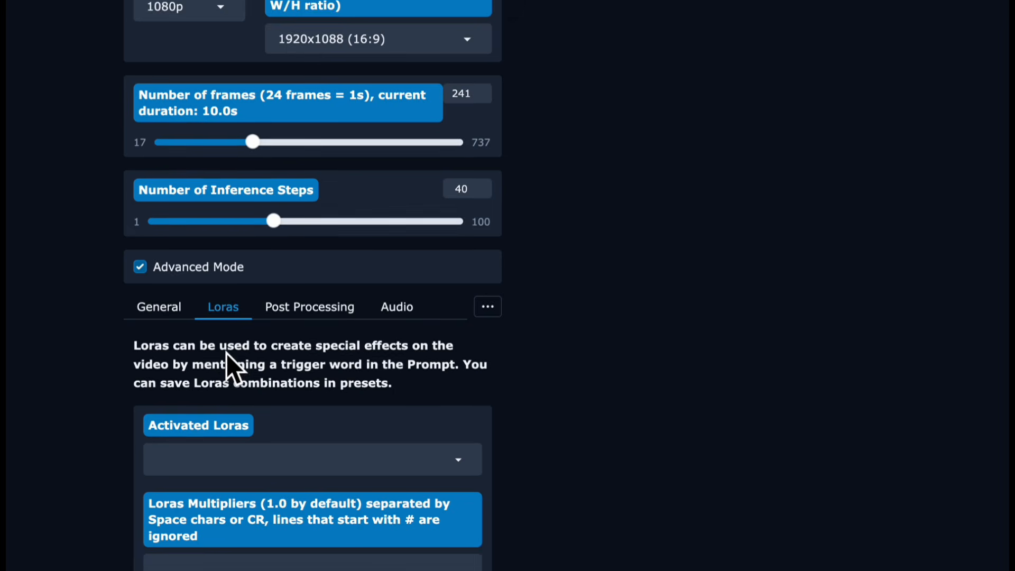
scroll(227, 353, "down", 2)
scroll(226, 354, "down", 1)
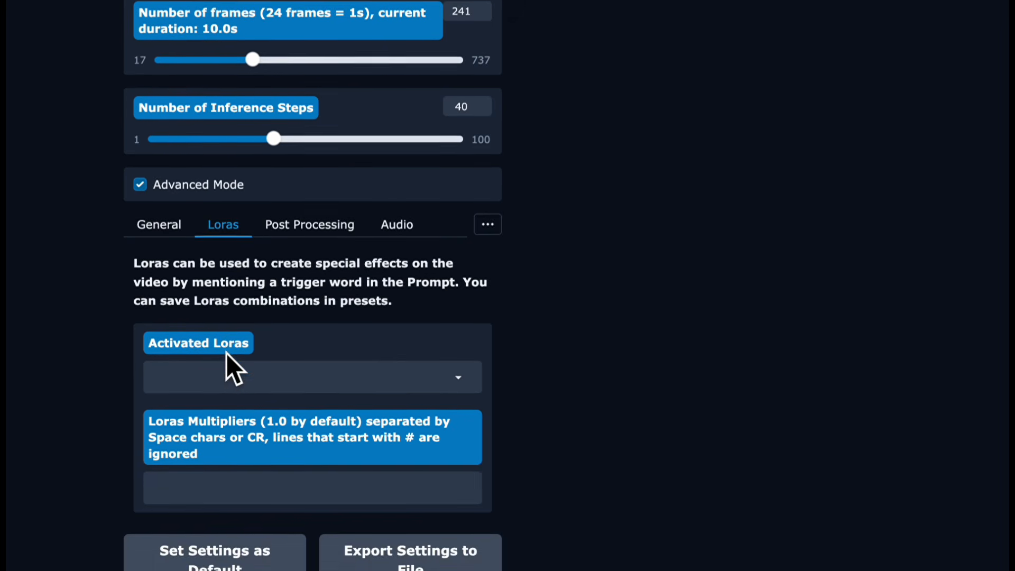
left_click(159, 214)
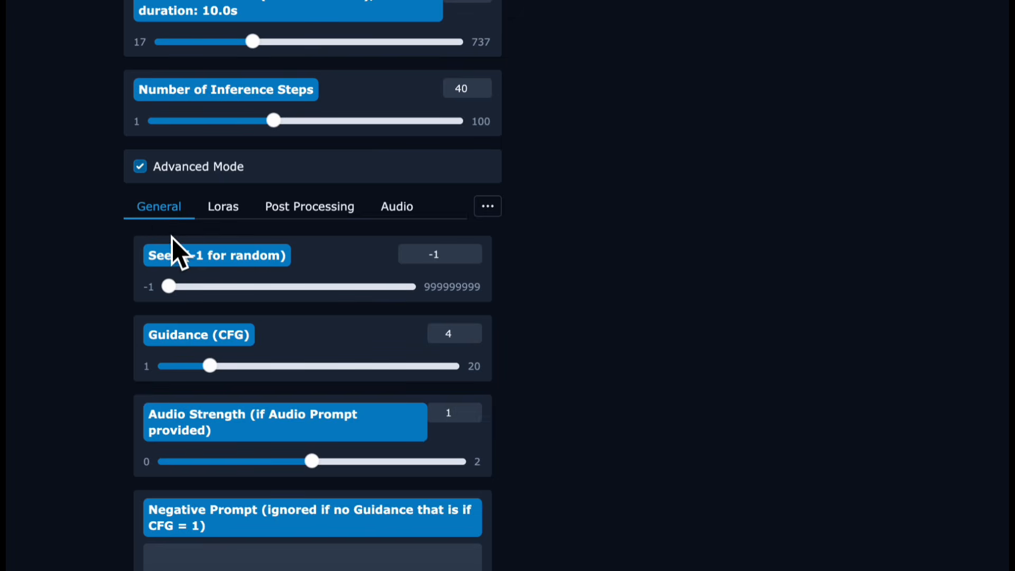
left_click(440, 251)
key("BackSpace")
key("BackSpace")
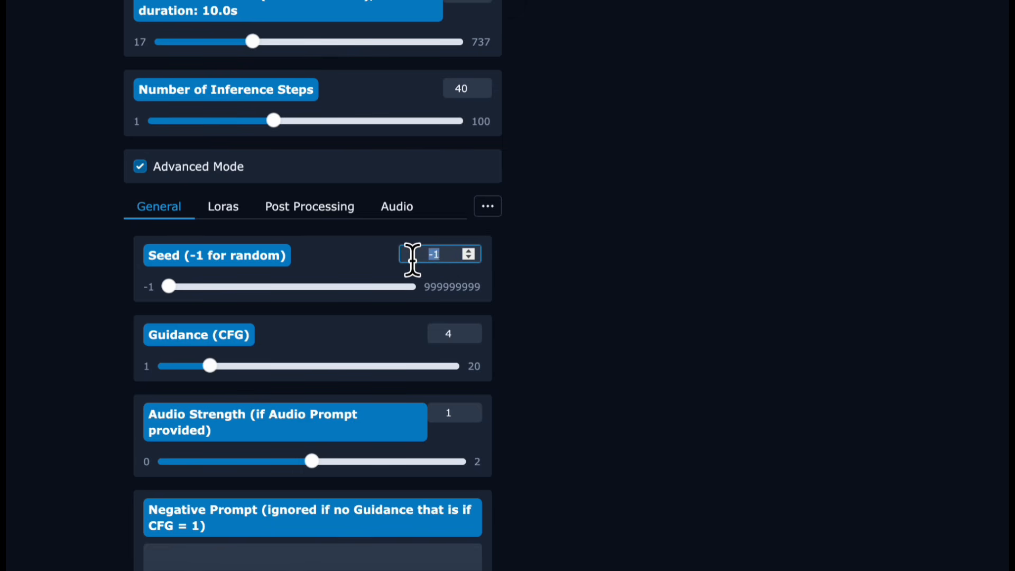
type("42")
left_click(592, 306)
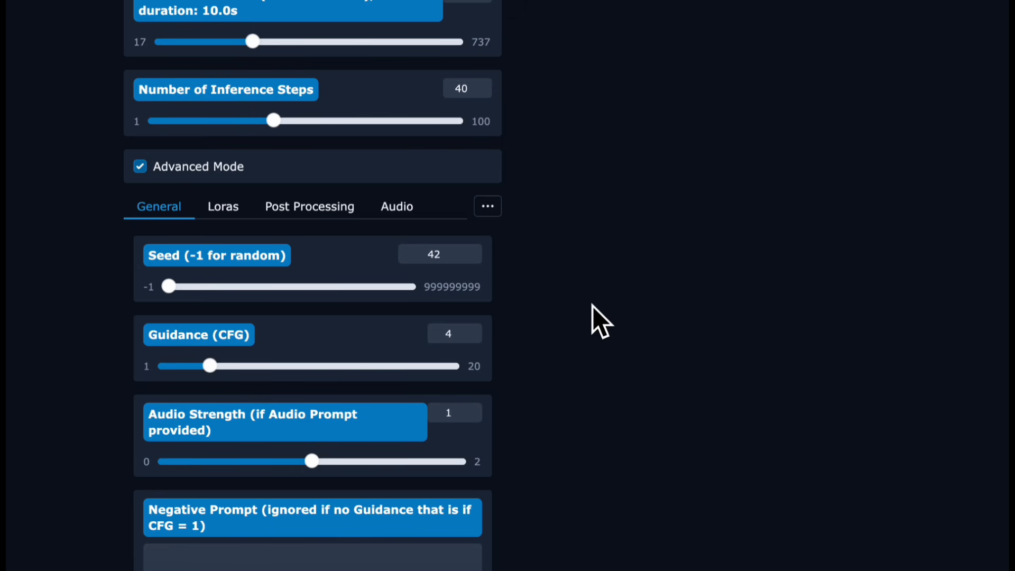
- Activate the ltx-2-19b-ic-lora-detailer LoRA with a multiplier of 1.0
scroll(593, 306, "down", 2)
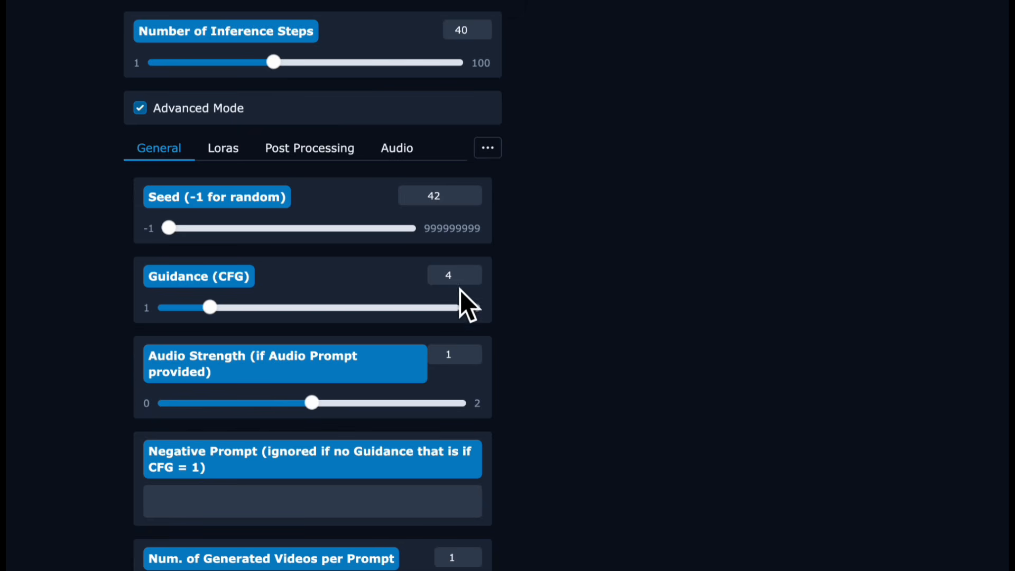
scroll(532, 350, "down", 1)
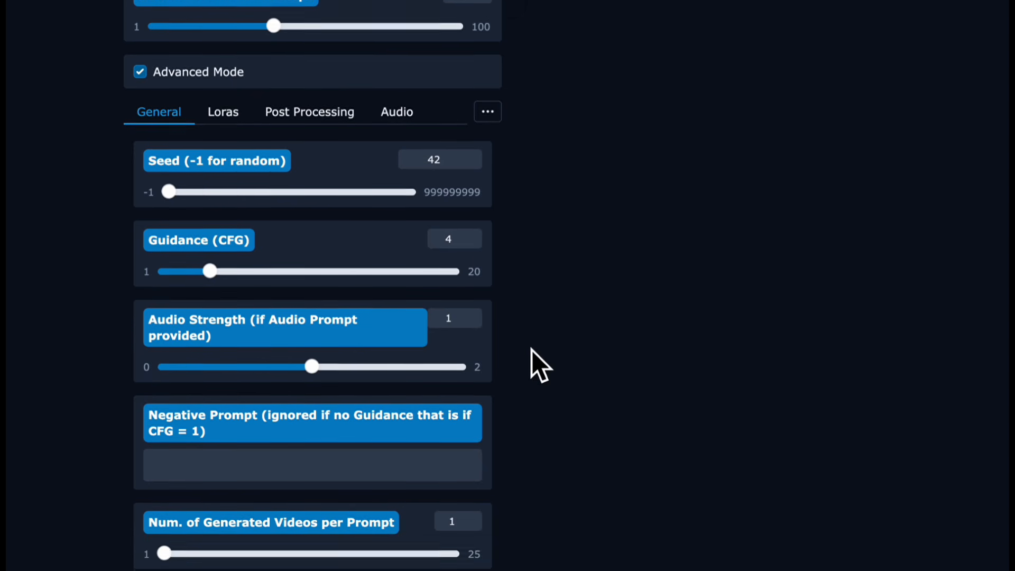
scroll(532, 350, "up", 3)
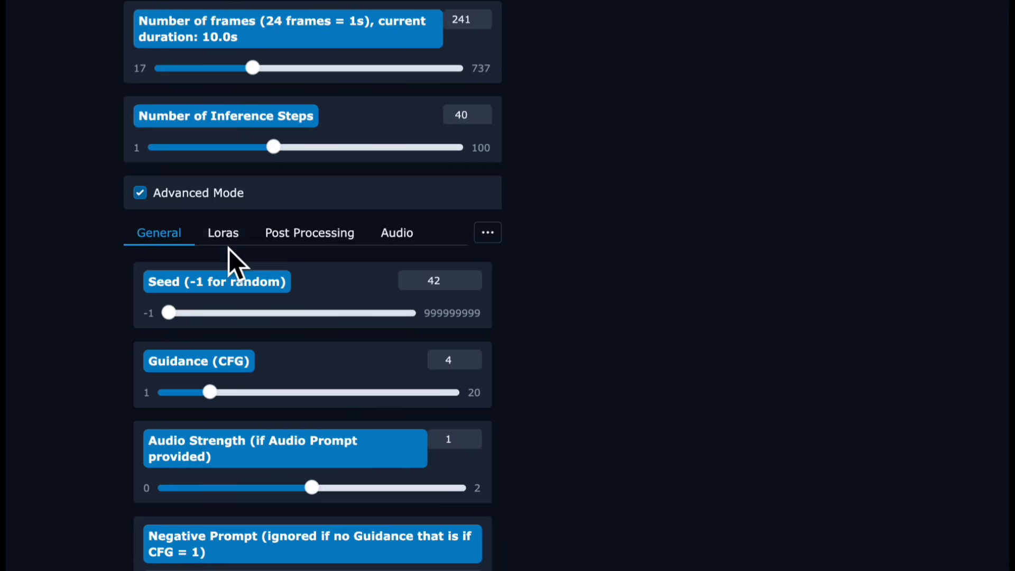
left_click(224, 238)
left_click(257, 392)
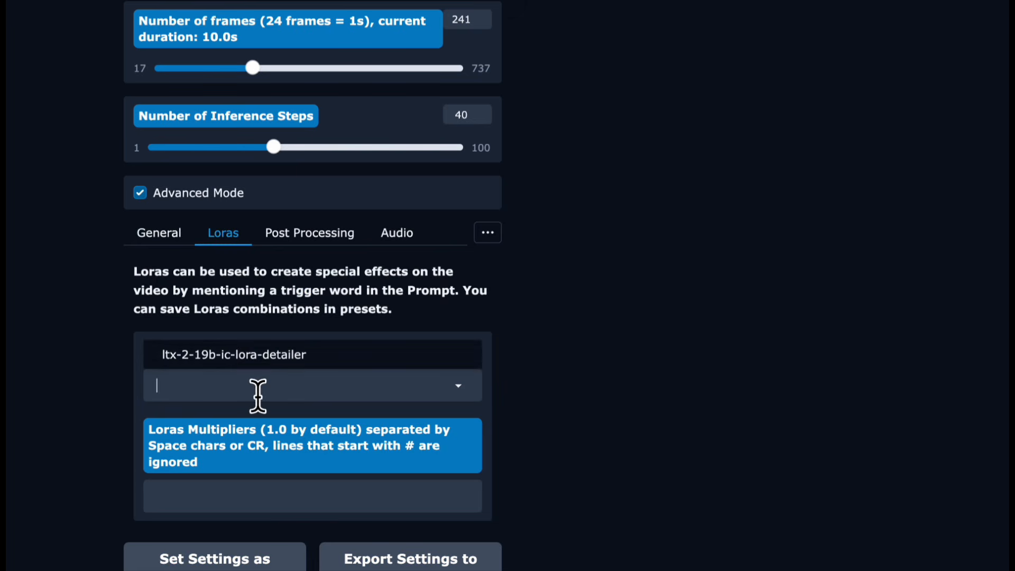
left_click(252, 357)
left_click(234, 497)
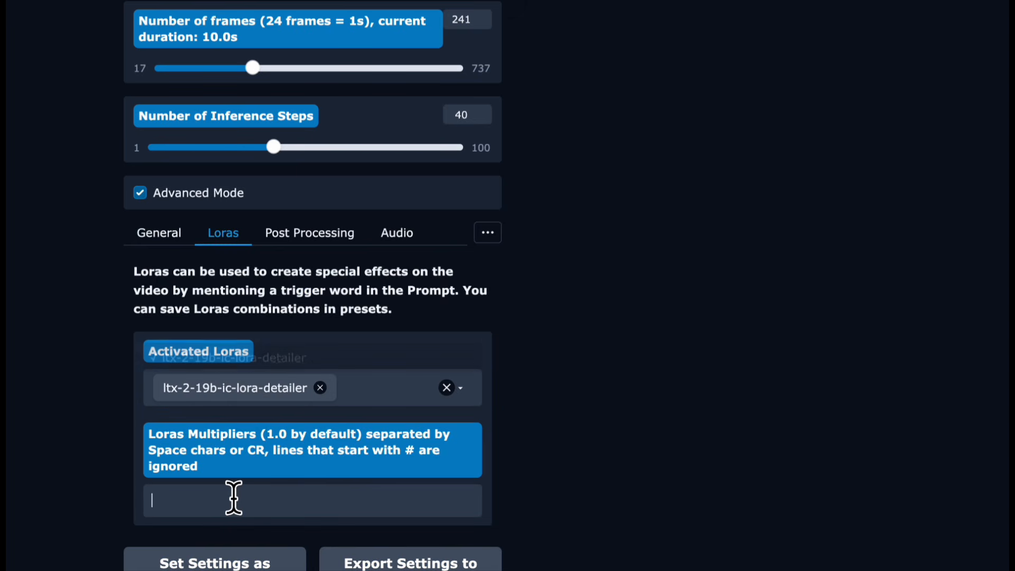
type("1.0")
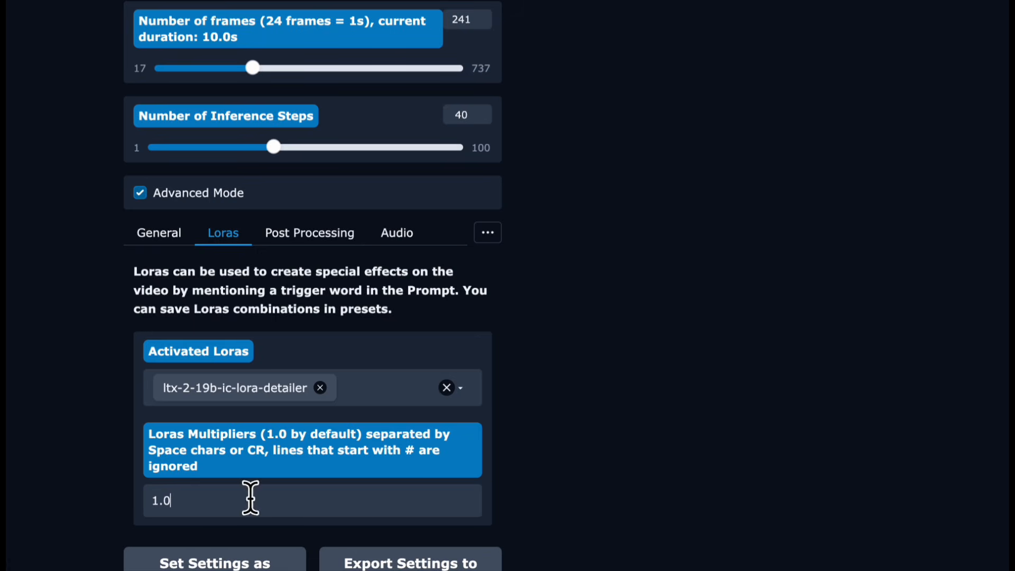
scroll(566, 468, "down", 2)
scroll(566, 467, "up", 4)
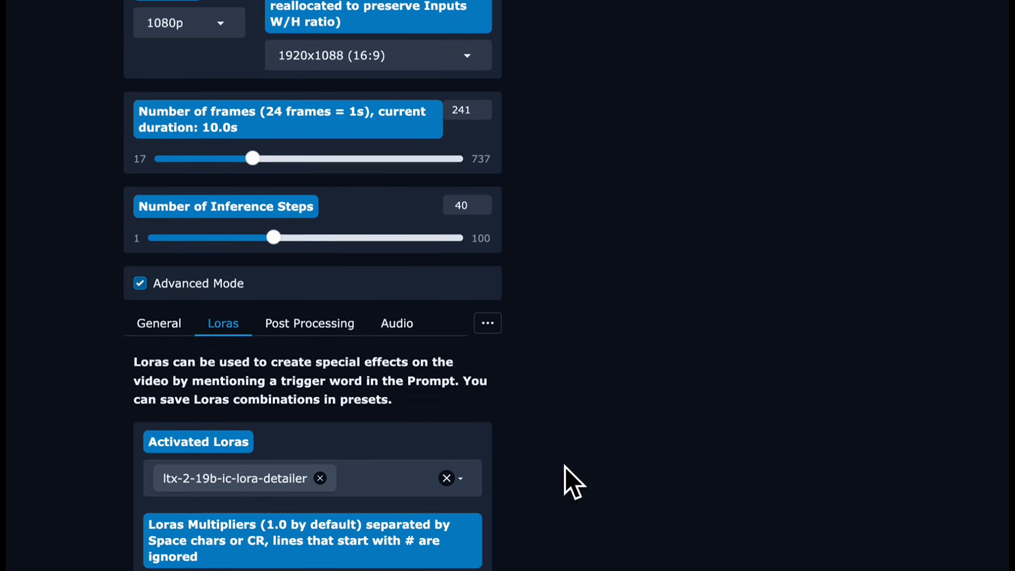
scroll(565, 467, "up", 5)
scroll(566, 468, "up", 10)
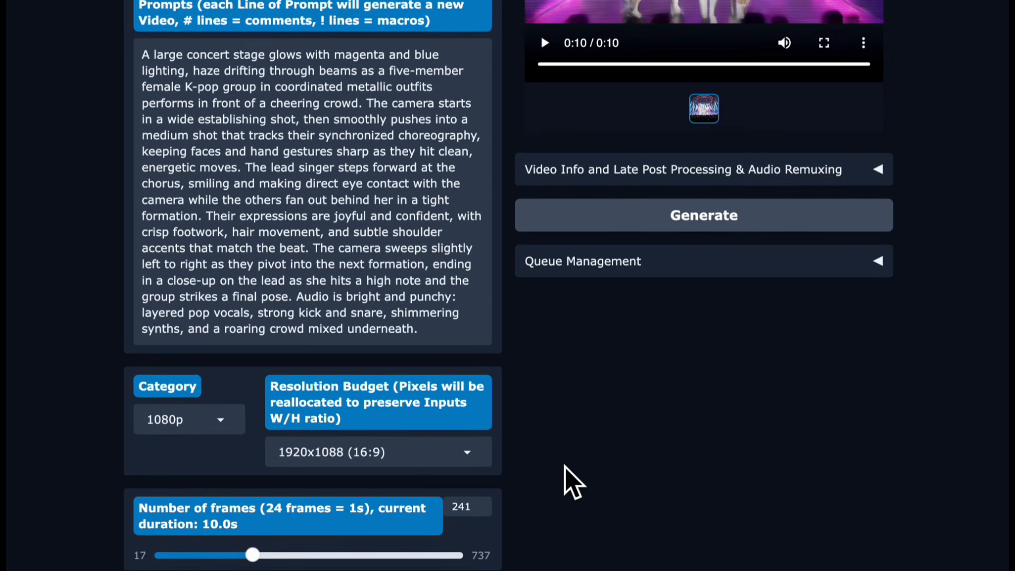
scroll(571, 483, "down", 1)
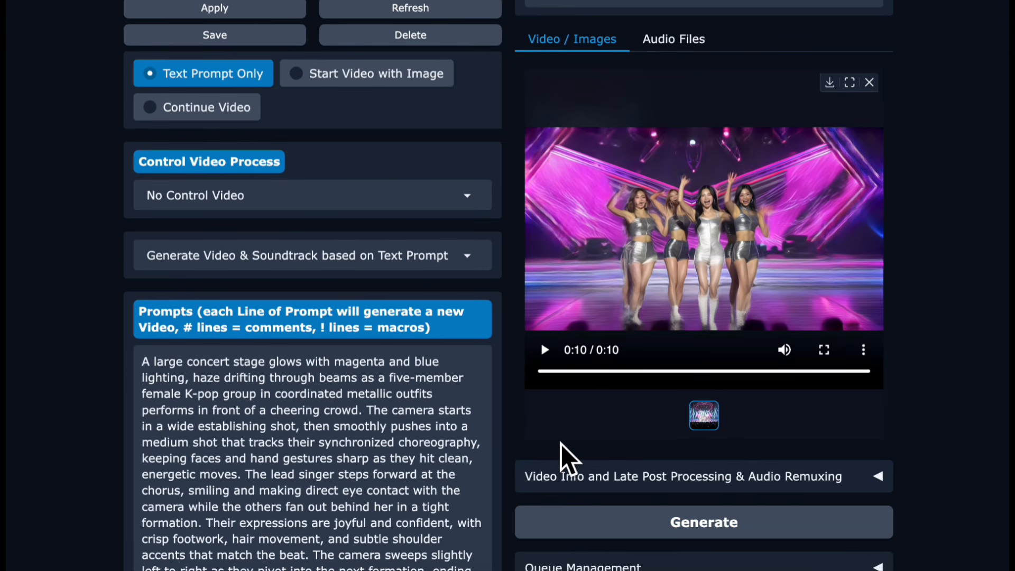
scroll(557, 449, "up", 3)
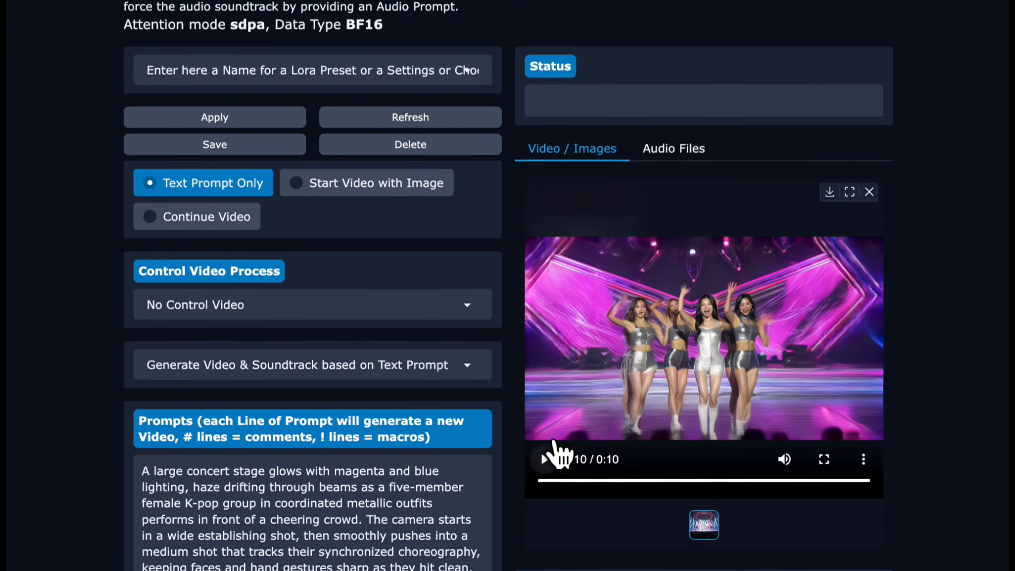
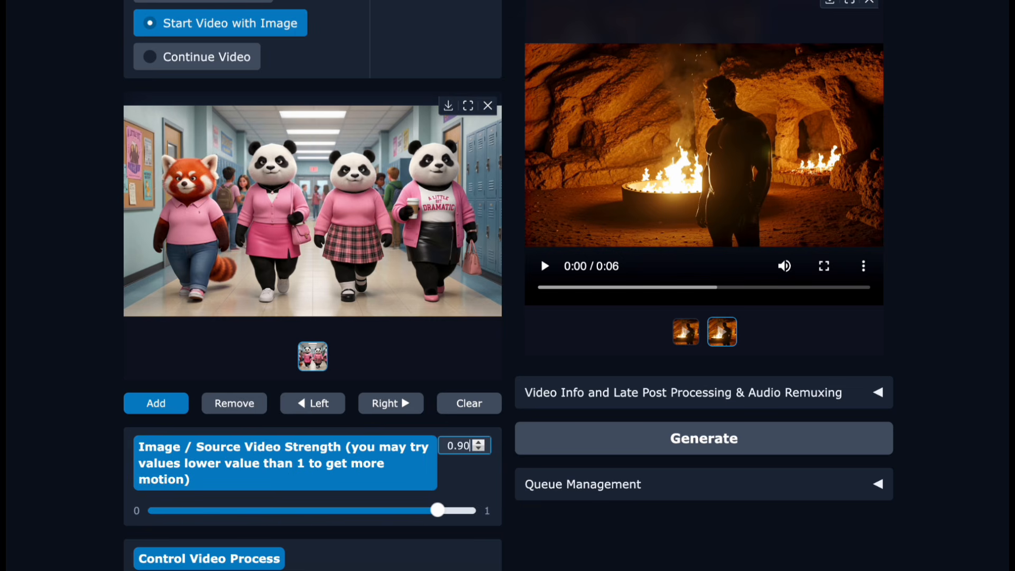
- Replace the prompt with "The pandas walk down the hall. The tail of the red panda swishes back and forth as she walks."
key("Tab")
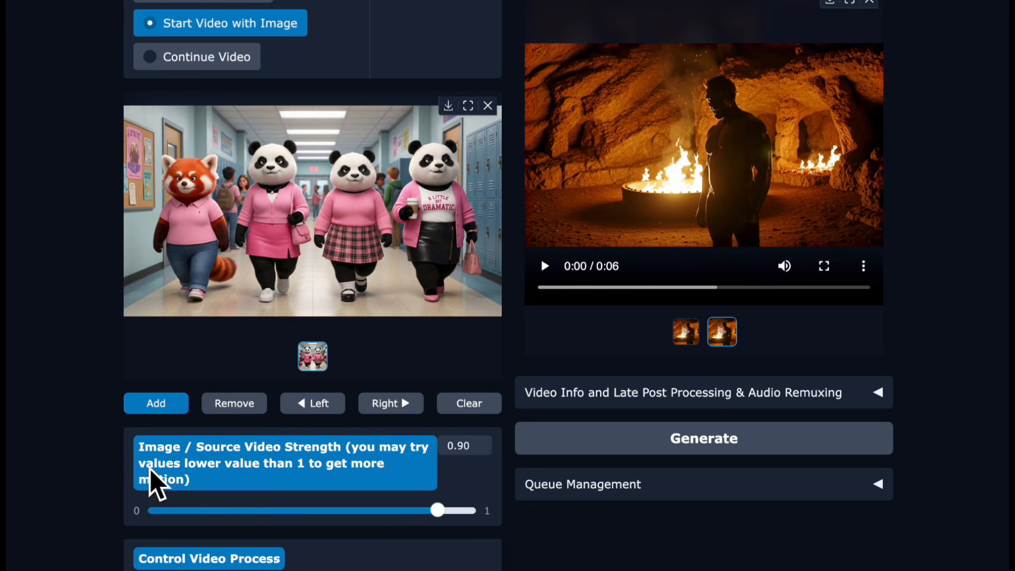
scroll(74, 442, "down", 1)
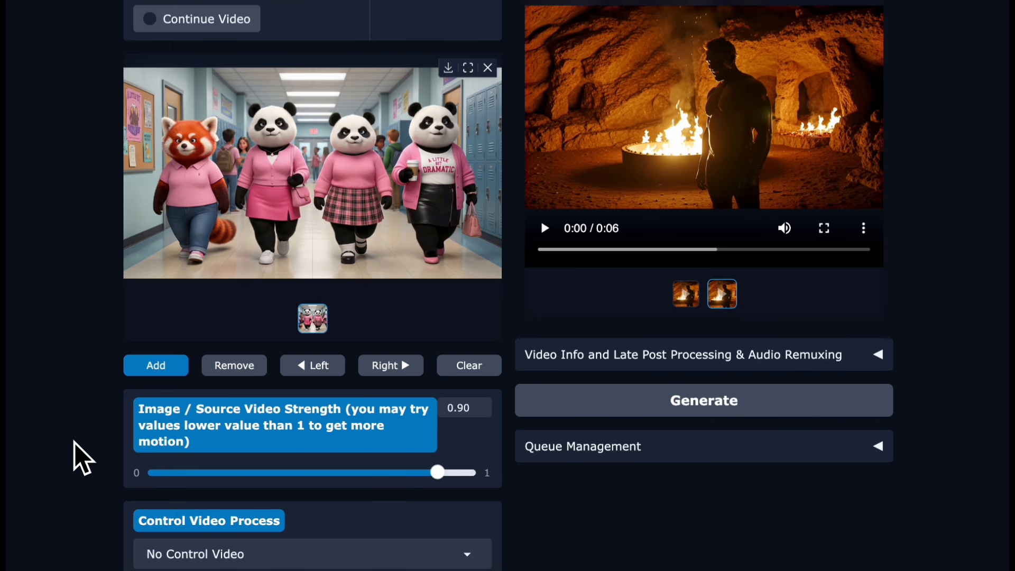
scroll(75, 443, "up", 1)
scroll(74, 442, "down", 3)
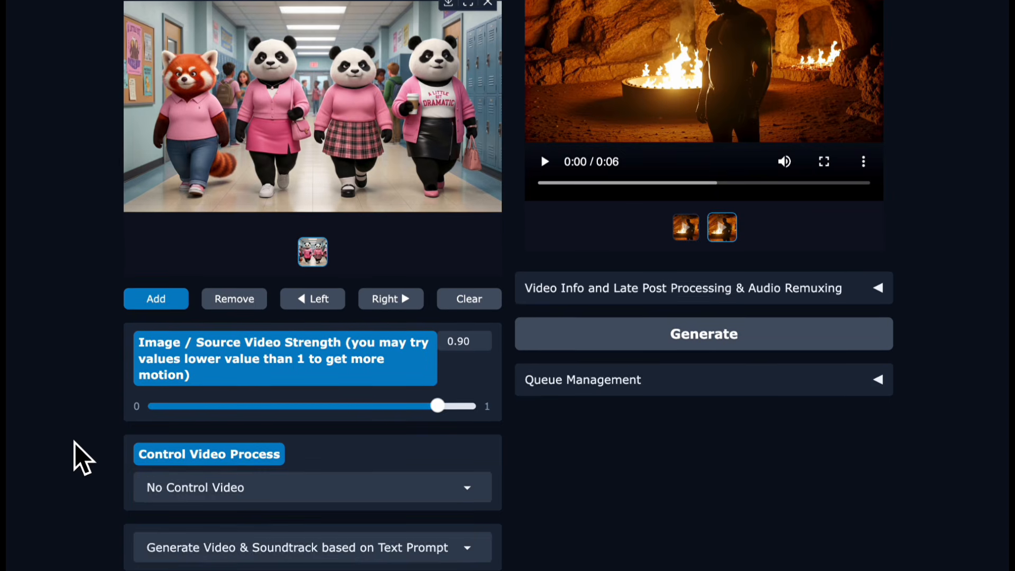
scroll(74, 442, "down", 3)
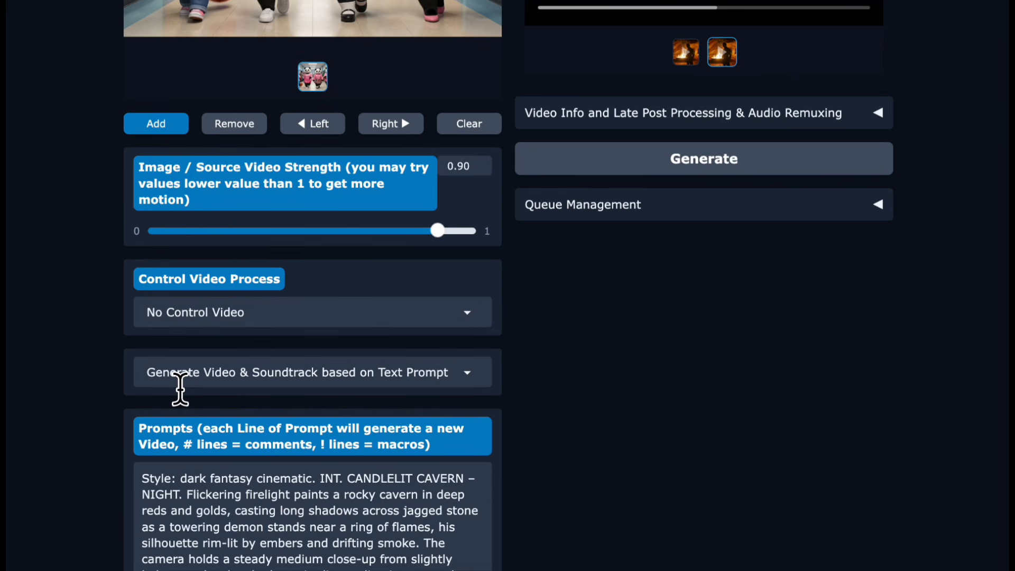
left_click(180, 385)
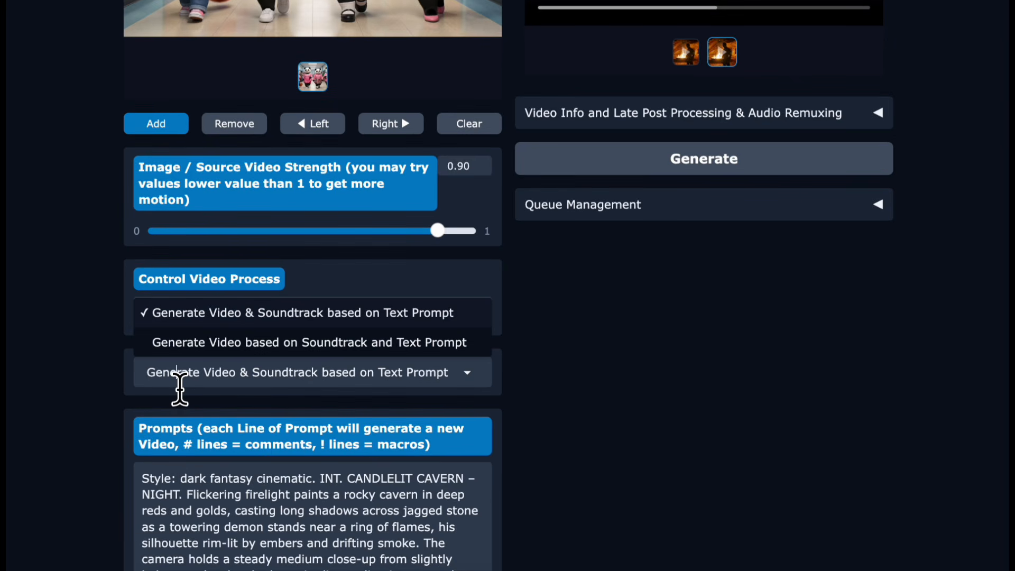
left_click(100, 404)
scroll(99, 404, "down", 3)
scroll(100, 405, "down", 1)
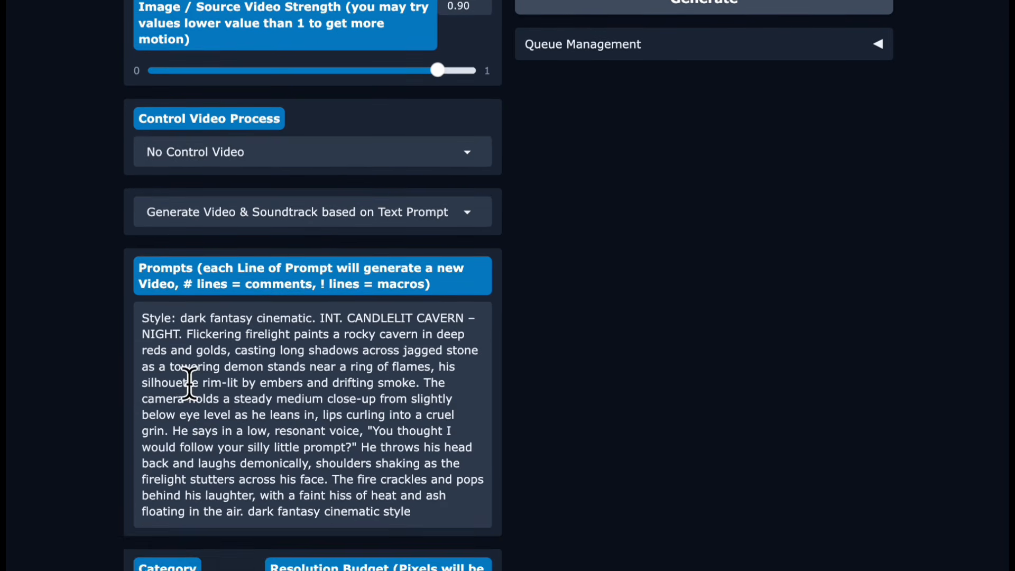
triple_click(214, 372)
type("The pandas walk down the hall. The tail of the red panda swishes back and forth as she walks.")
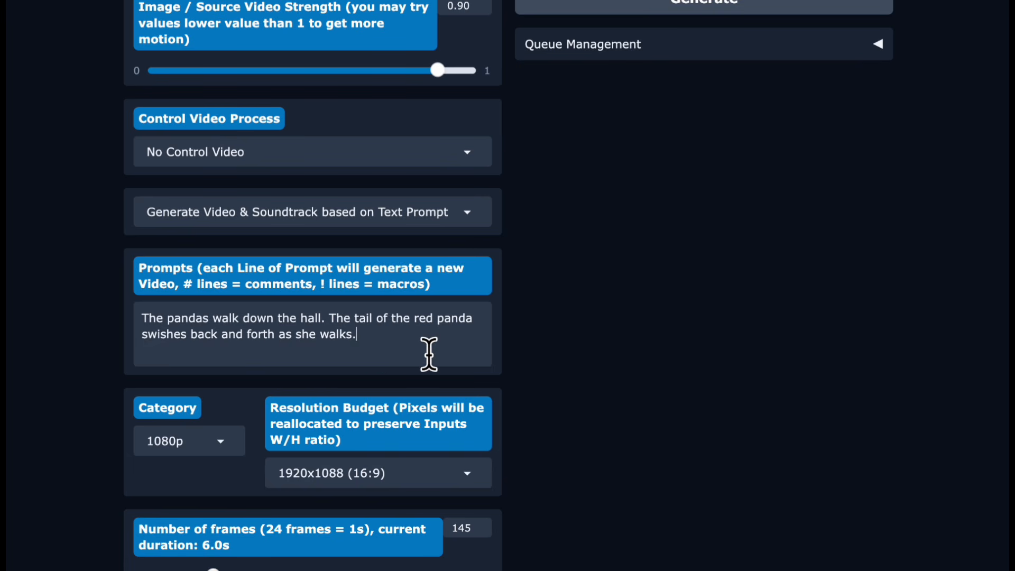
- Set the number of frames to 241 for a 10-second video
scroll(532, 344, "down", 2)
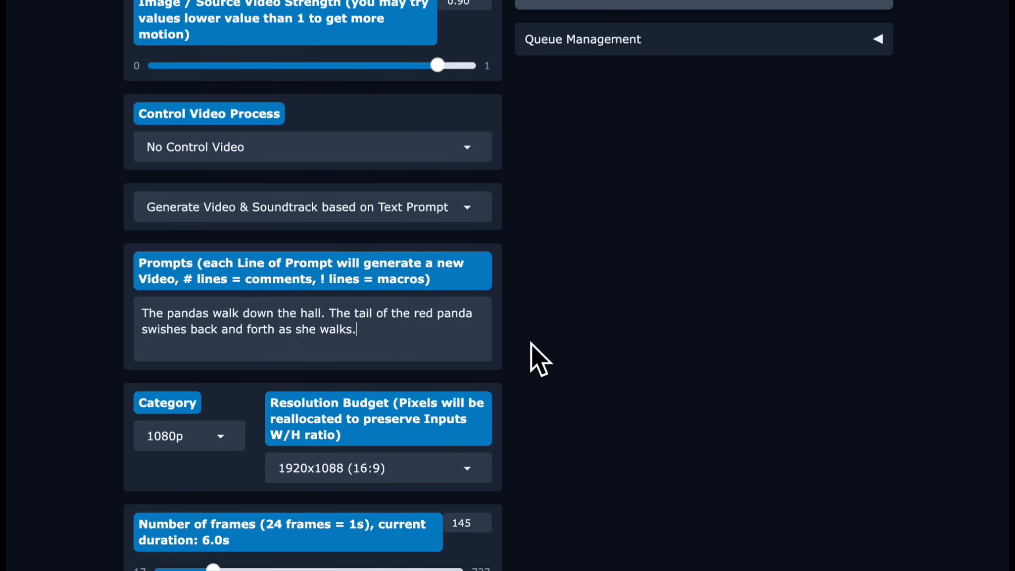
scroll(531, 344, "down", 2)
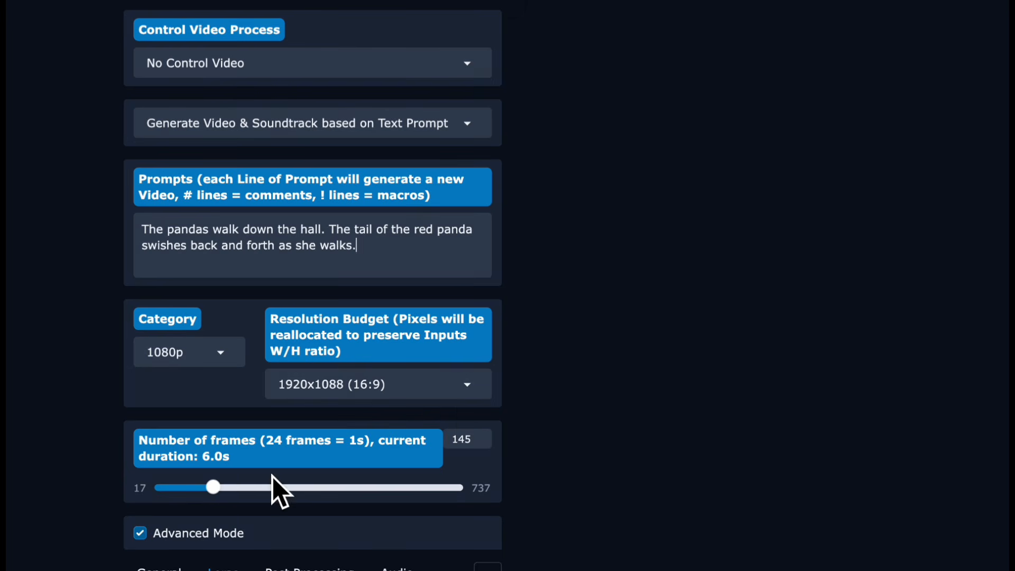
left_click_drag(485, 439, 484, 439)
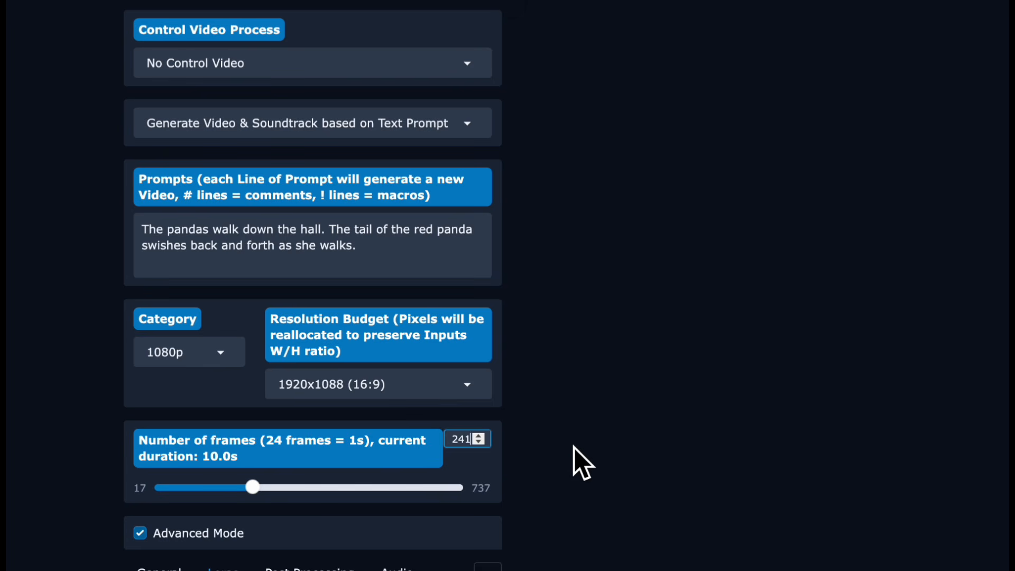
scroll(574, 448, "down", 5)
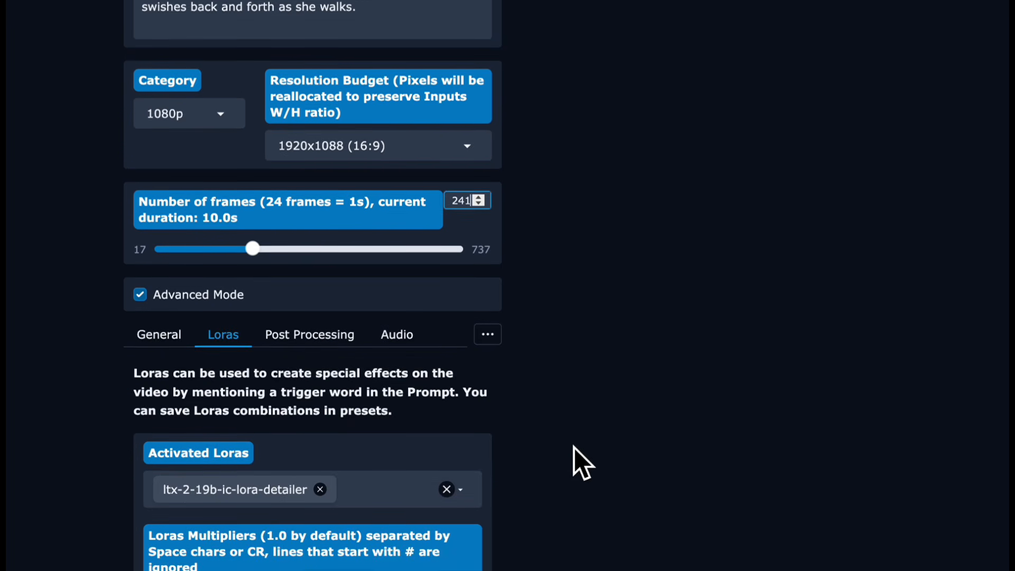
- Remove the ltx-2-19b-ic-lora-detailer LoRA from the activated LoRAs
scroll(575, 448, "down", 1)
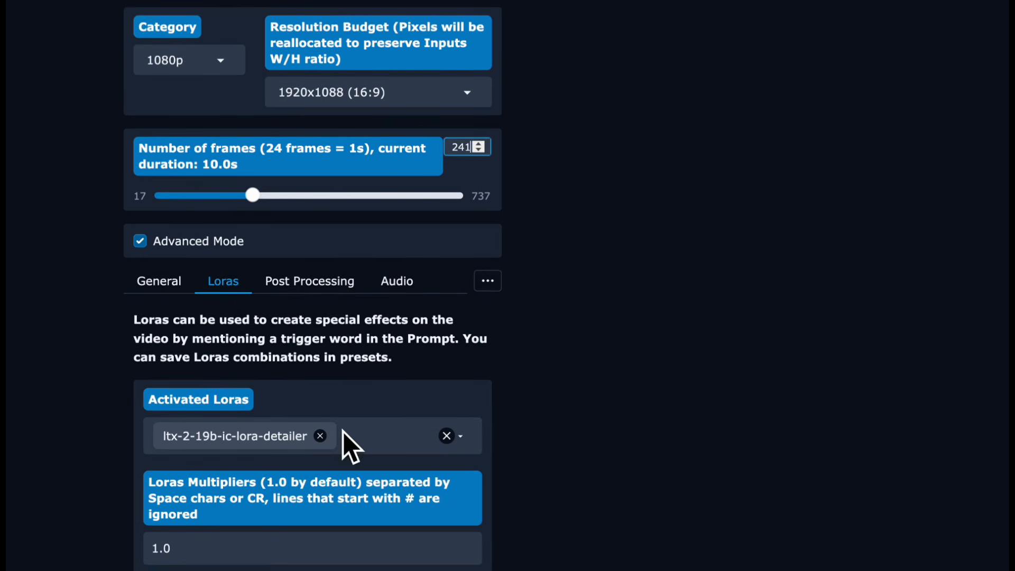
left_click(321, 436)
scroll(580, 428, "down", 3)
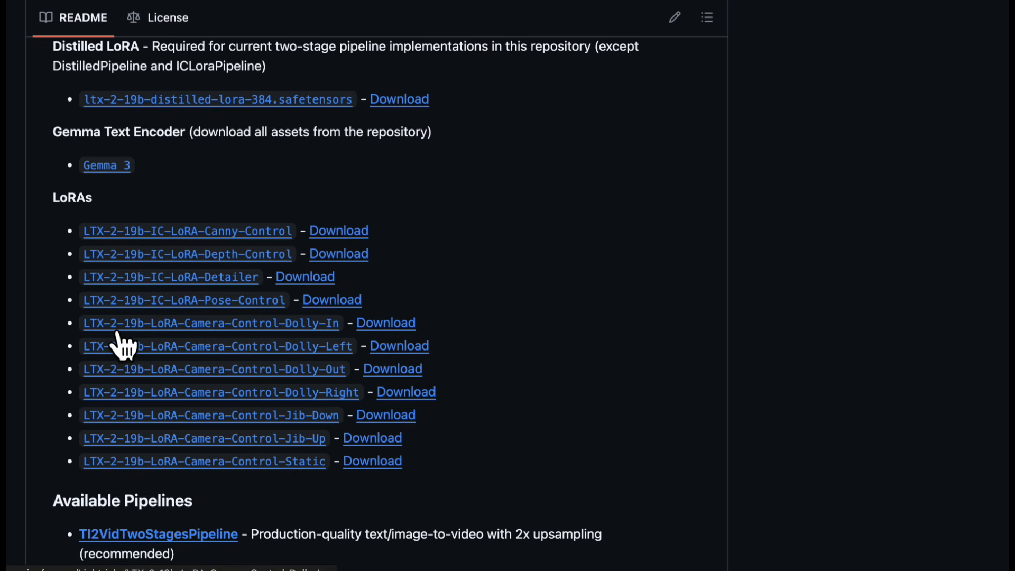
- In the browser, open the LTX-2-19b-LoRA-Camera-Control-Jib-Up model on Hugging Face and copy its safetensors file's download link
left_click(160, 439)
left_click(245, 183)
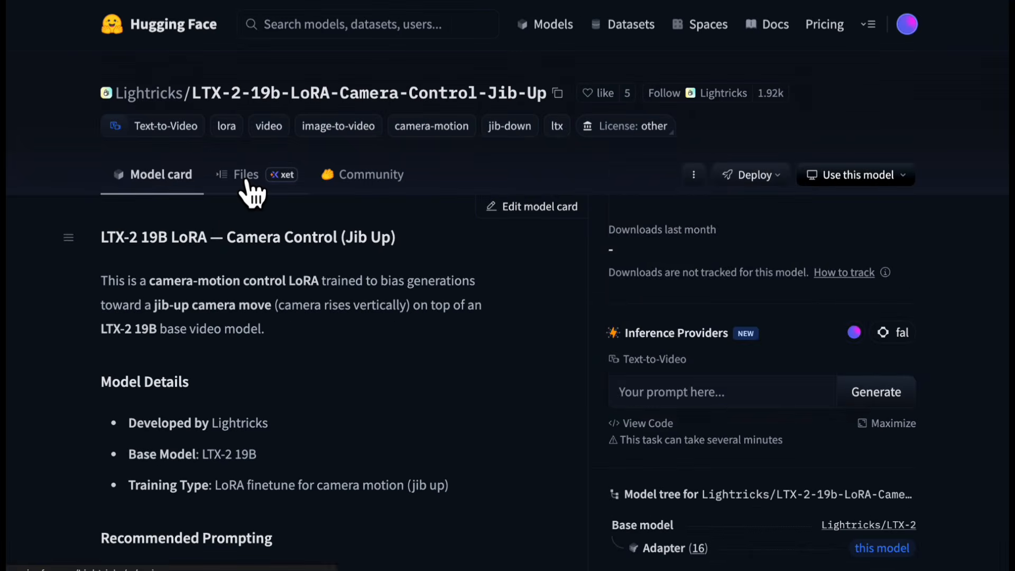
left_click(280, 380)
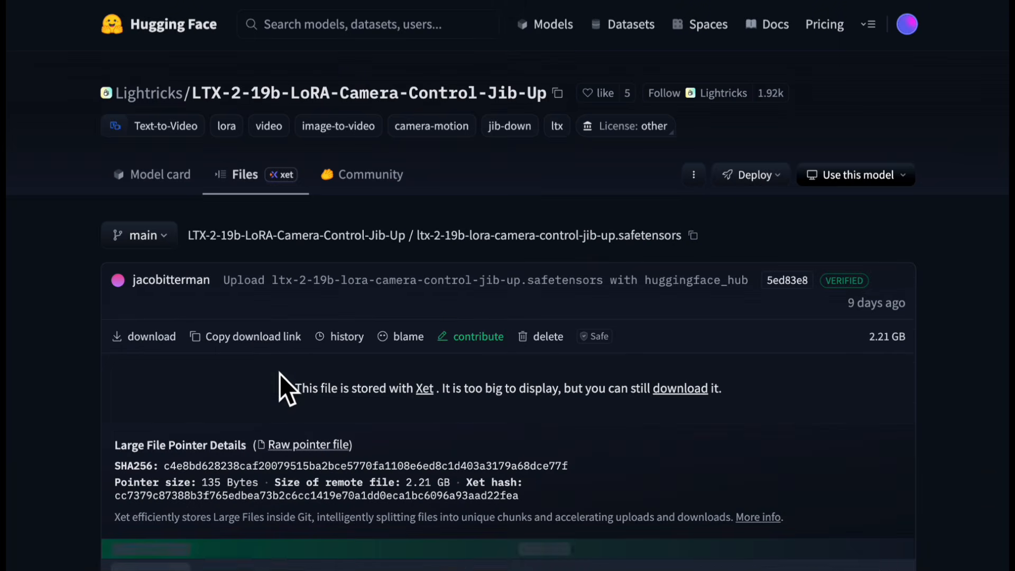
left_click(264, 336)
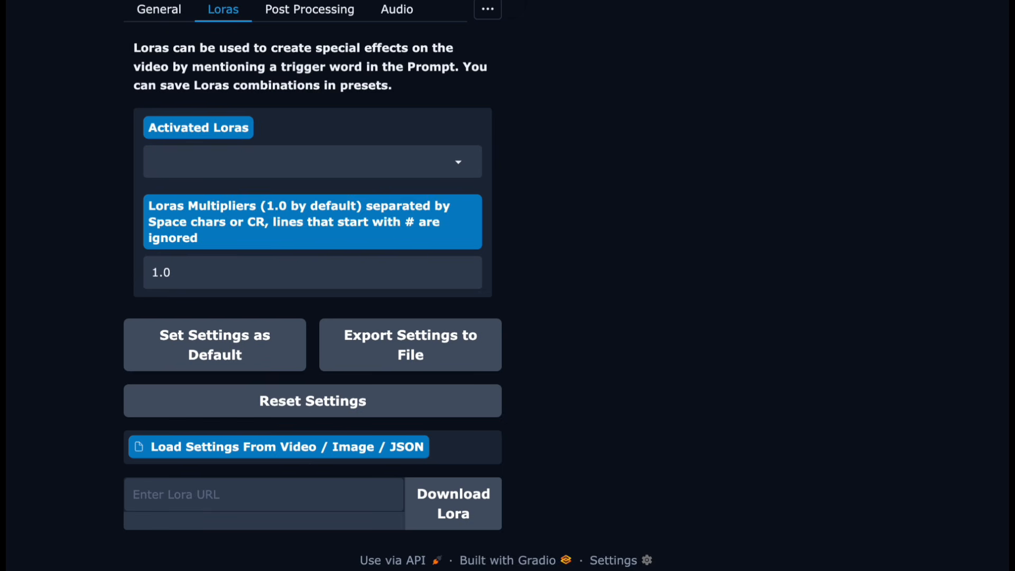
- Paste the Jib-Up LoRA link into the LoRA URL field and download the LoRA
left_click(191, 498)
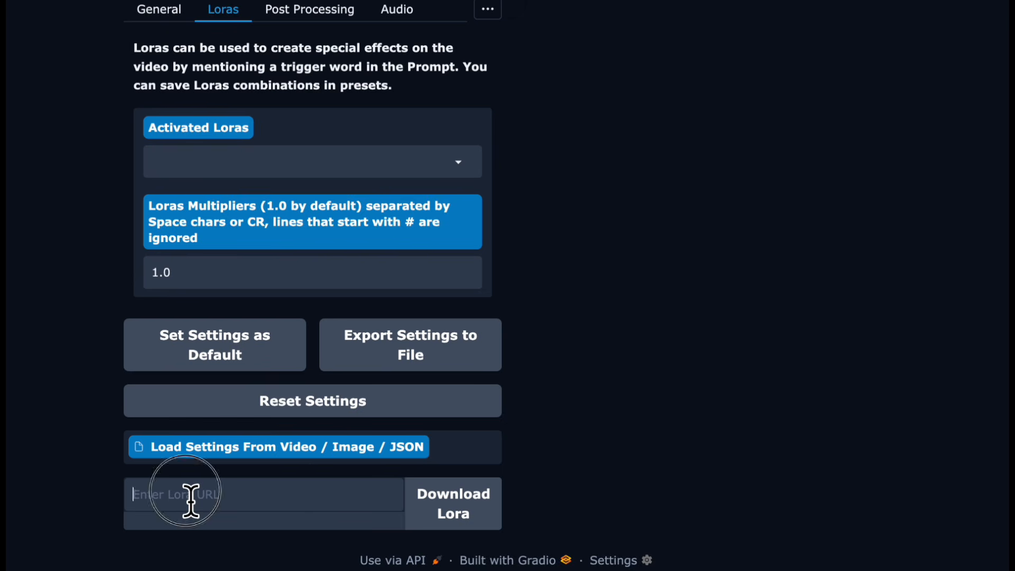
type("https://huggingface.co/Lightricks/LTX-2-19b-LoRA-Camera-Control-Jib-Up/resolve/main/ltx-2-19b-lora-camera-control-jib-up.safetensors")
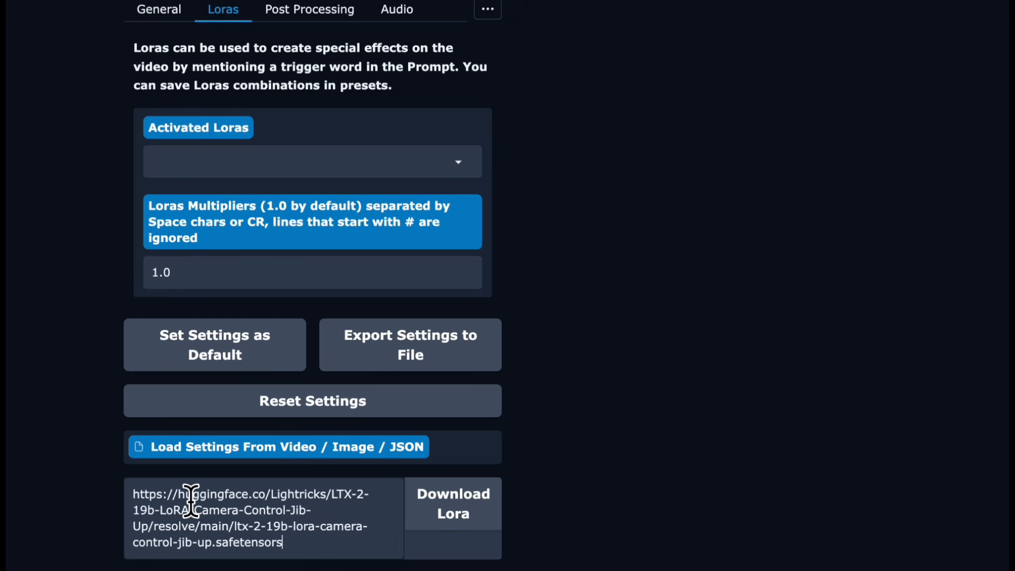
left_click(430, 517)
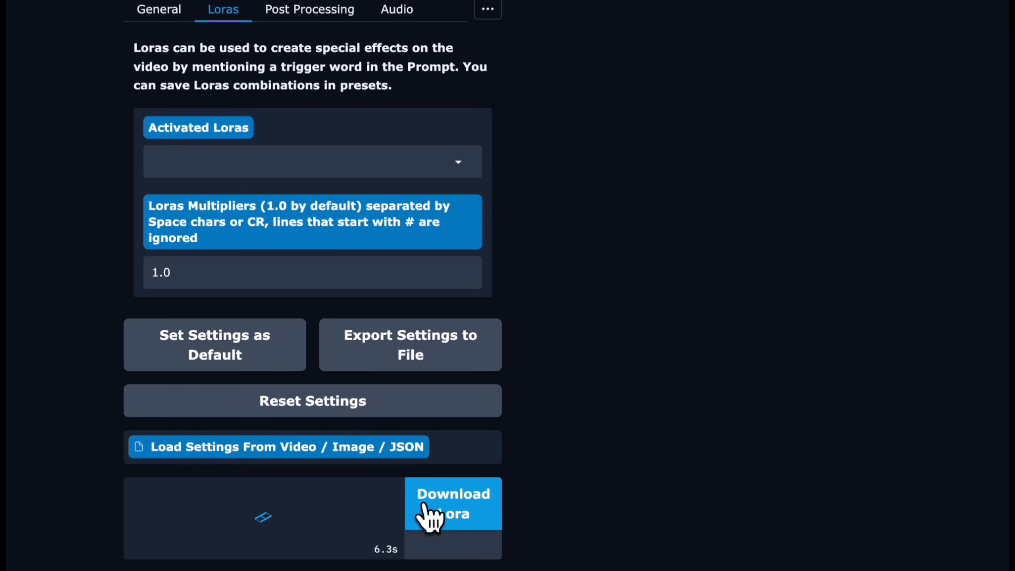
- Activate the ltx-2-19b-lora-camera-control-jib-up LoRA
left_click(449, 173)
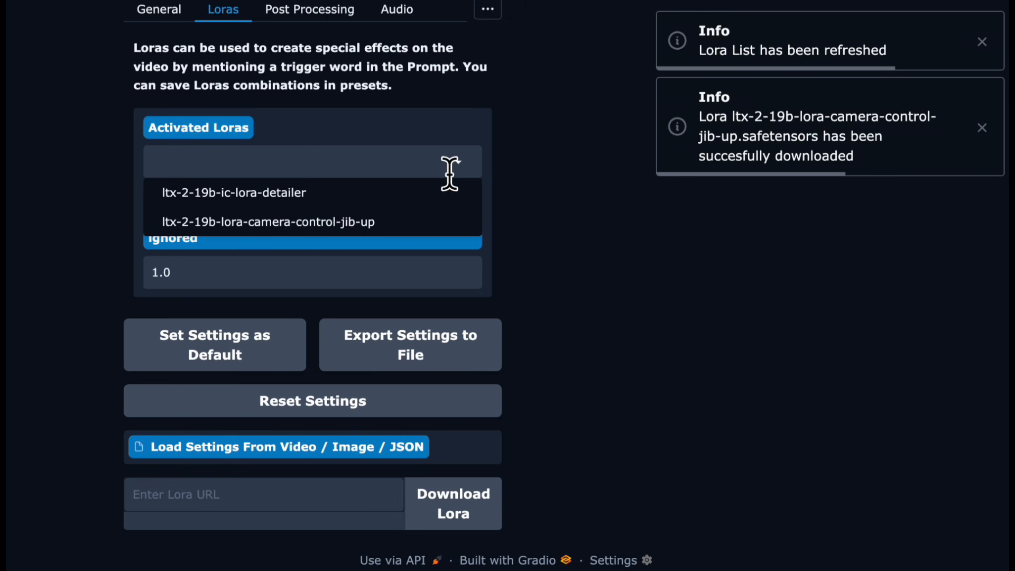
left_click(355, 223)
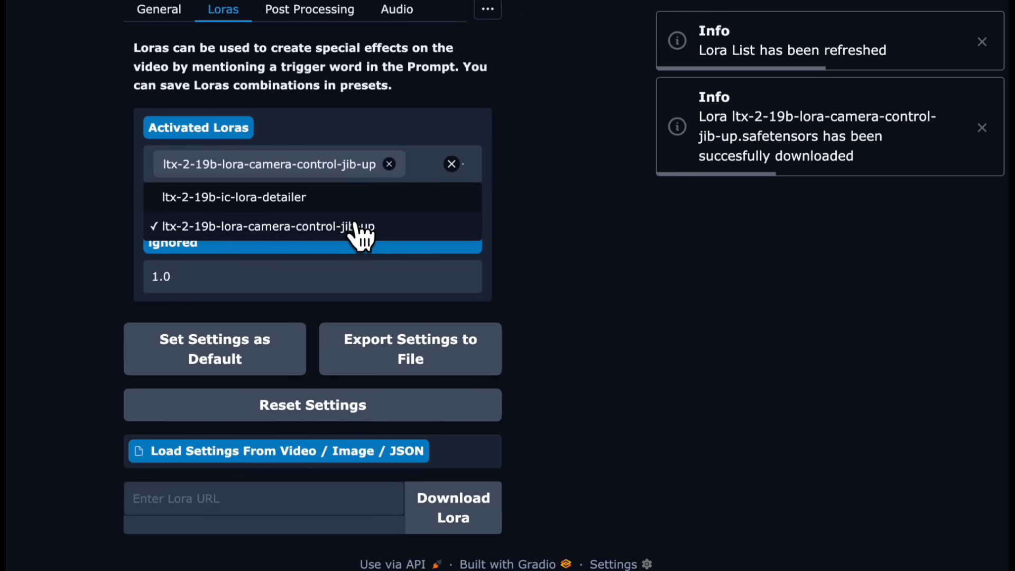
left_click(596, 242)
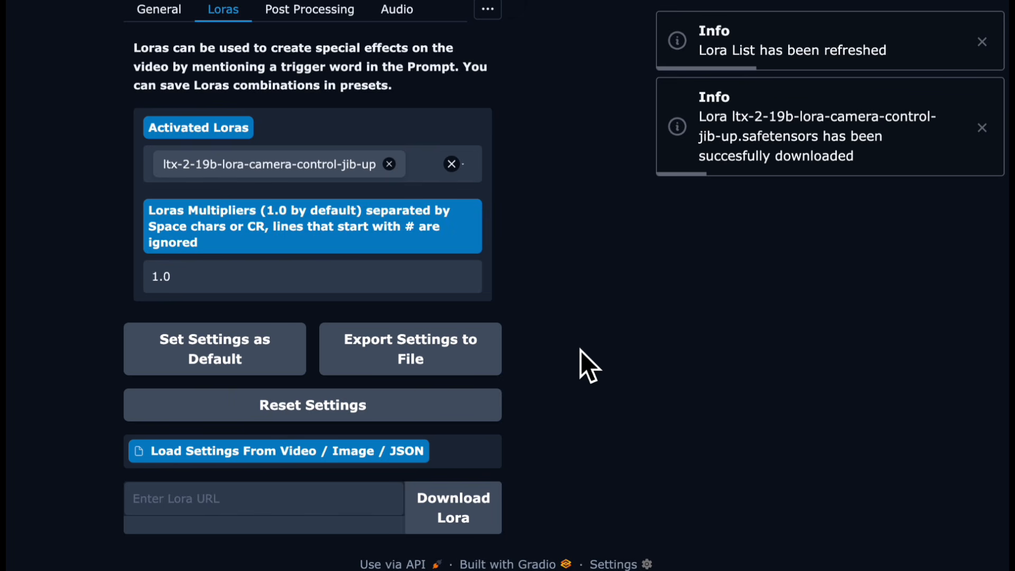
scroll(581, 350, "up", 1)
scroll(580, 350, "up", 8)
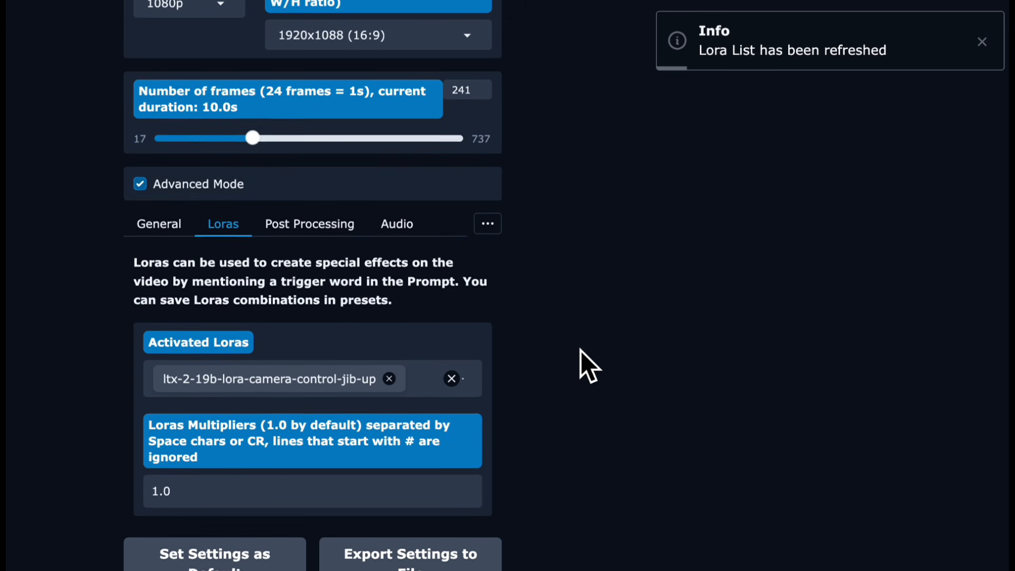
scroll(580, 350, "up", 5)
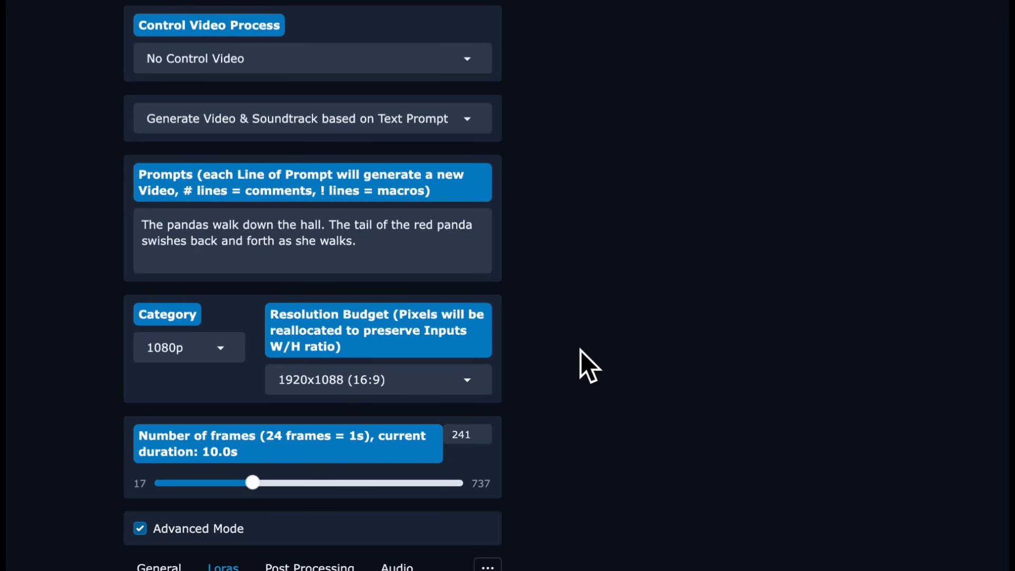
scroll(581, 351, "up", 15)
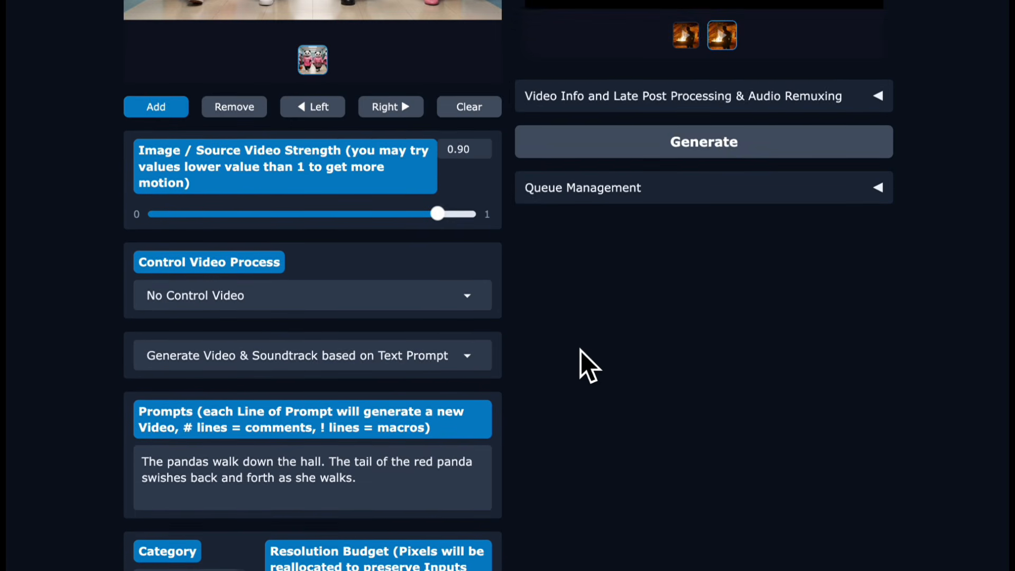
scroll(579, 396, "down", 4)
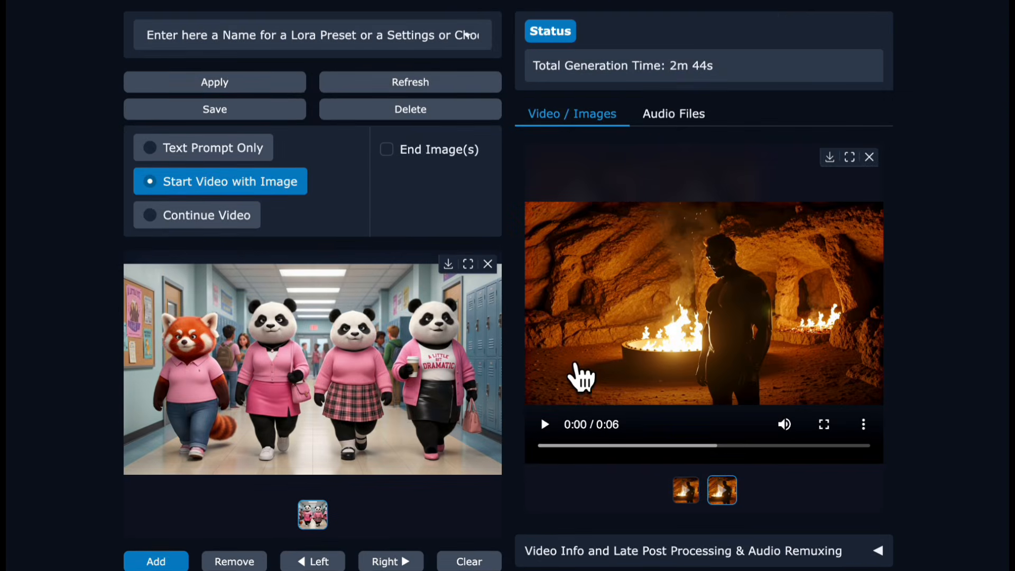
scroll(526, 404, "up", 4)
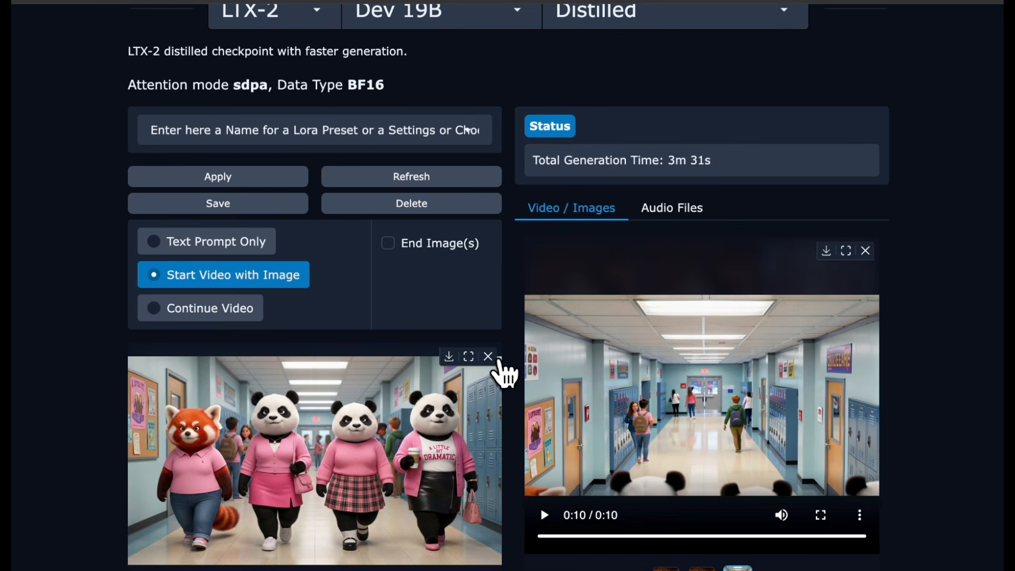
- Remove the current start image of the pandas from the starting images queue
left_click(488, 357)
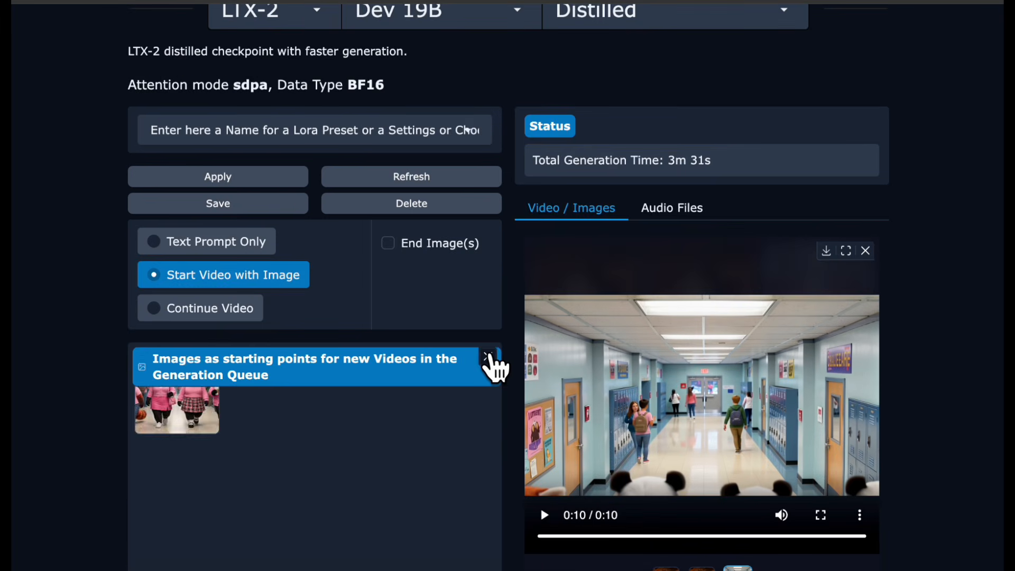
left_click(488, 356)
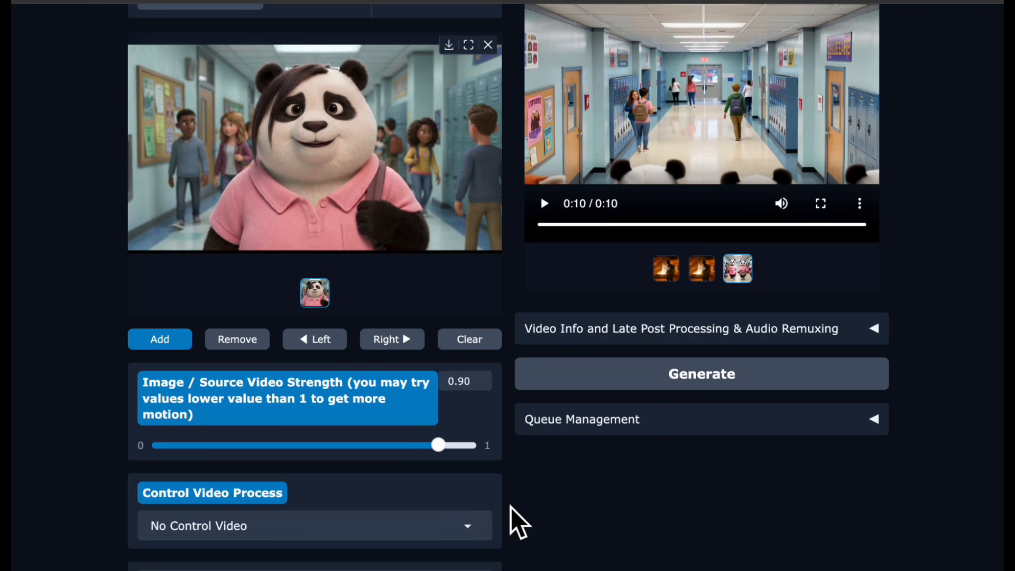
scroll(508, 513, "up", 3)
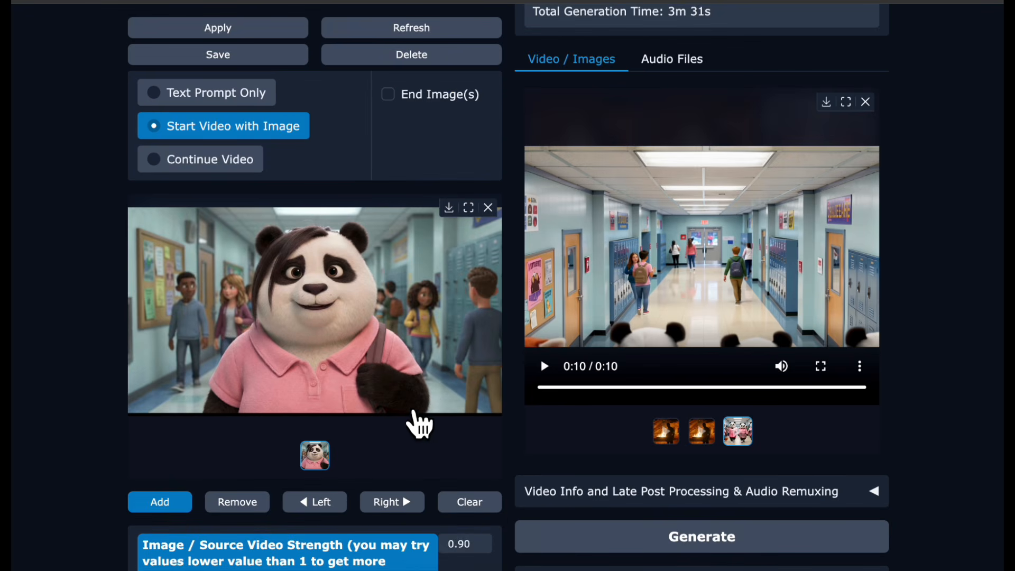
- Switch the generation mode to Generate Video based on Soundtrack and Text Prompt
scroll(456, 420, "down", 2)
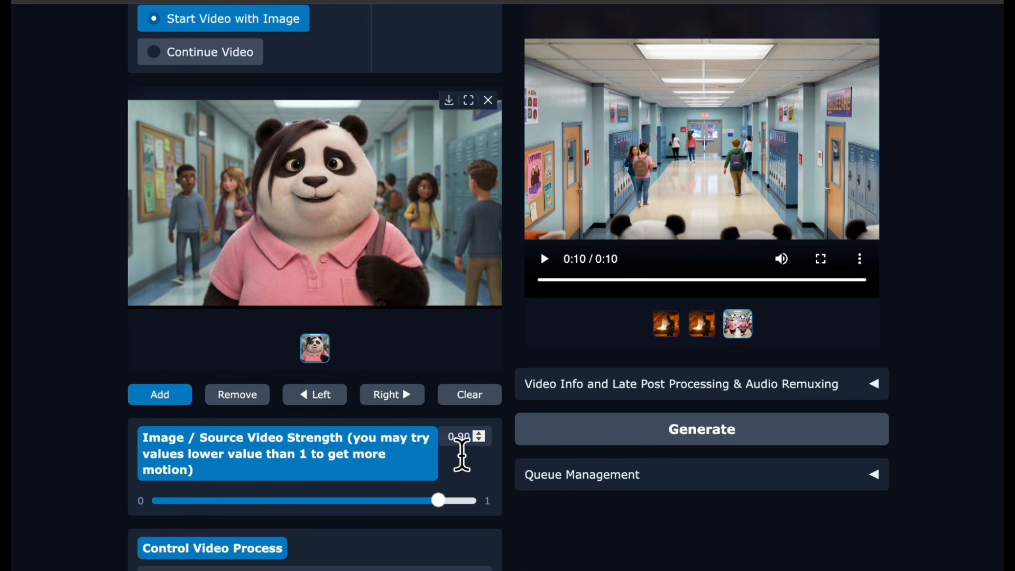
scroll(475, 476, "down", 1)
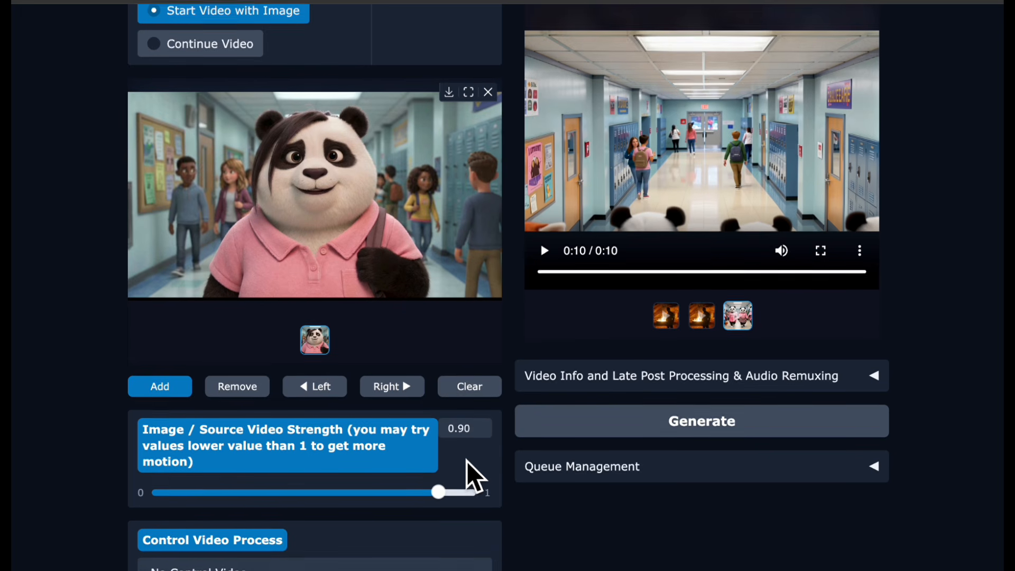
scroll(475, 475, "down", 4)
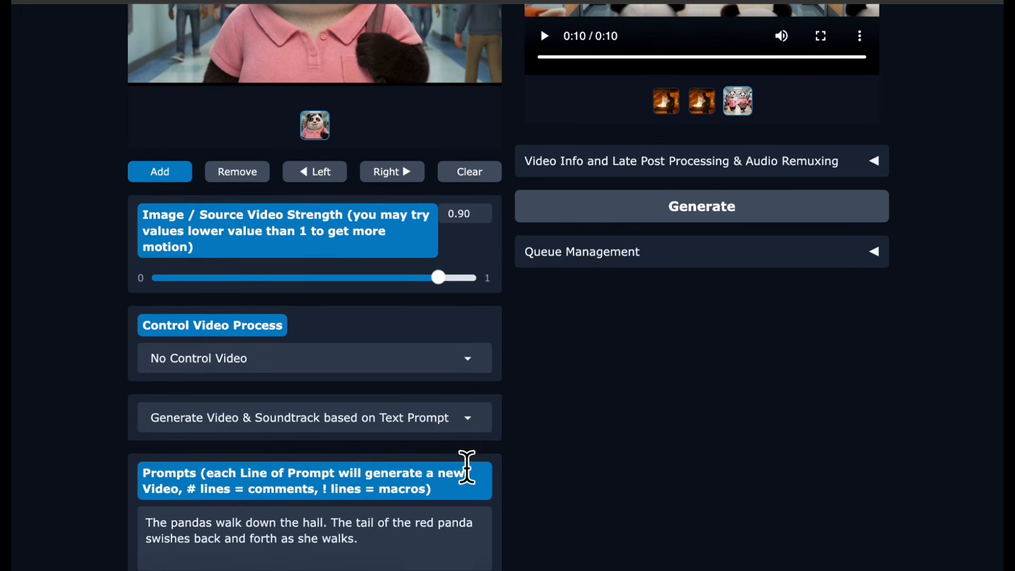
left_click(418, 413)
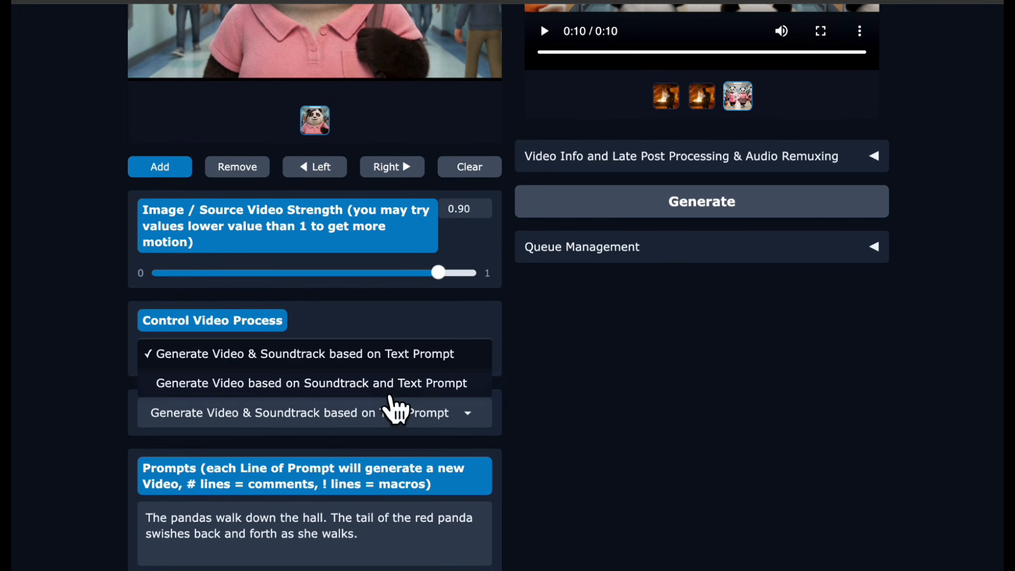
left_click(386, 383)
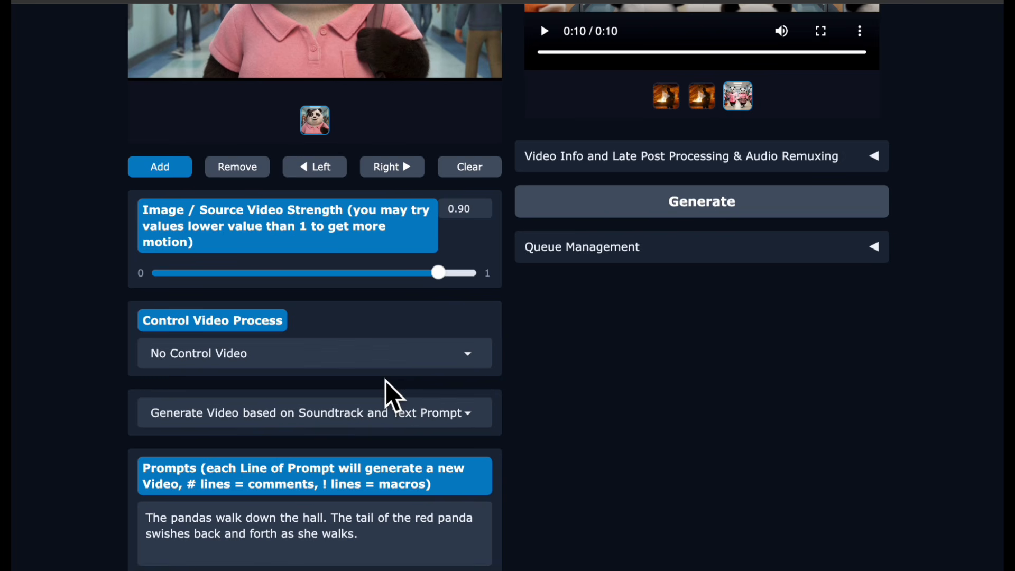
scroll(633, 380, "down", 3)
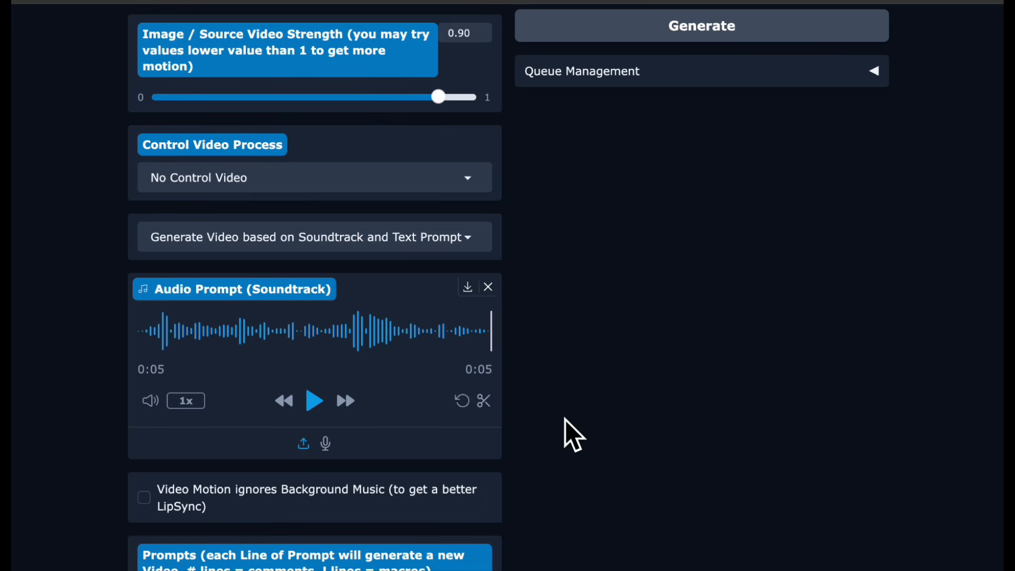
- Edit the prompt to read 'The panda speaks. Her lips and mouth move to the words.'
scroll(565, 418, "down", 5)
left_click(206, 328)
left_click(176, 358)
key("BackSpace")
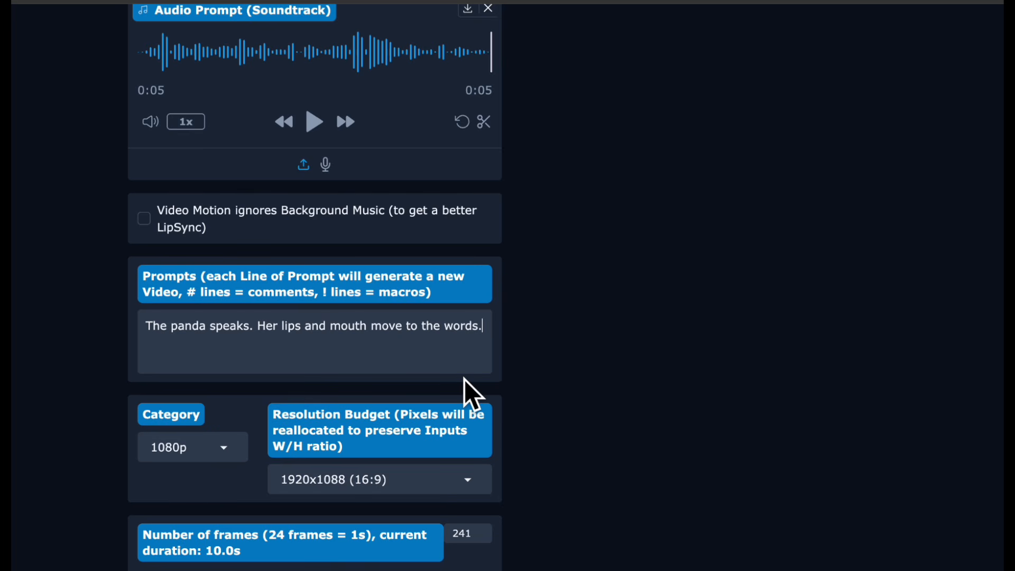
- Reduce the number of frames to 121 for a 5-second clip
scroll(465, 388, "down", 2)
scroll(468, 391, "down", 1)
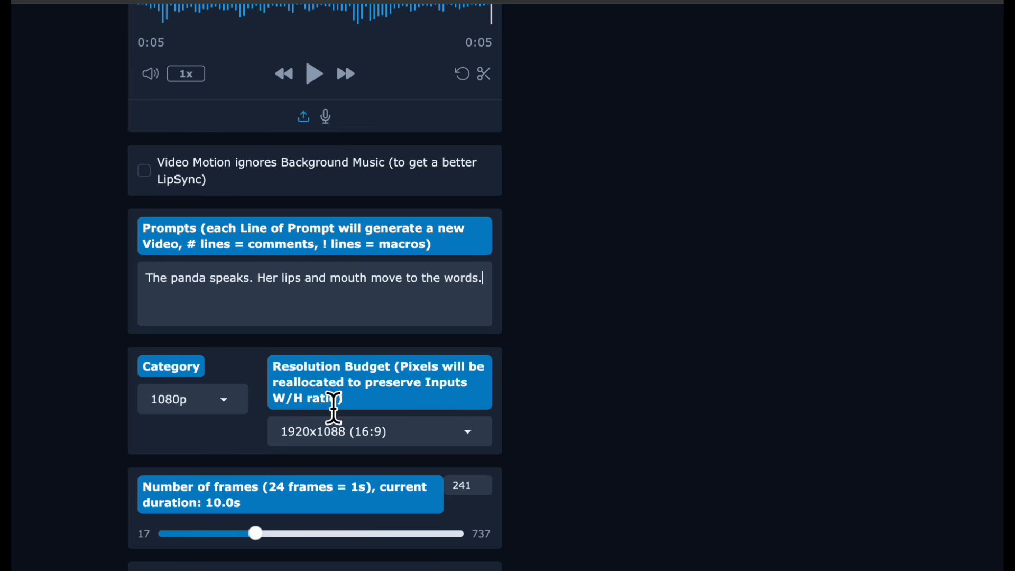
scroll(386, 438, "down", 4)
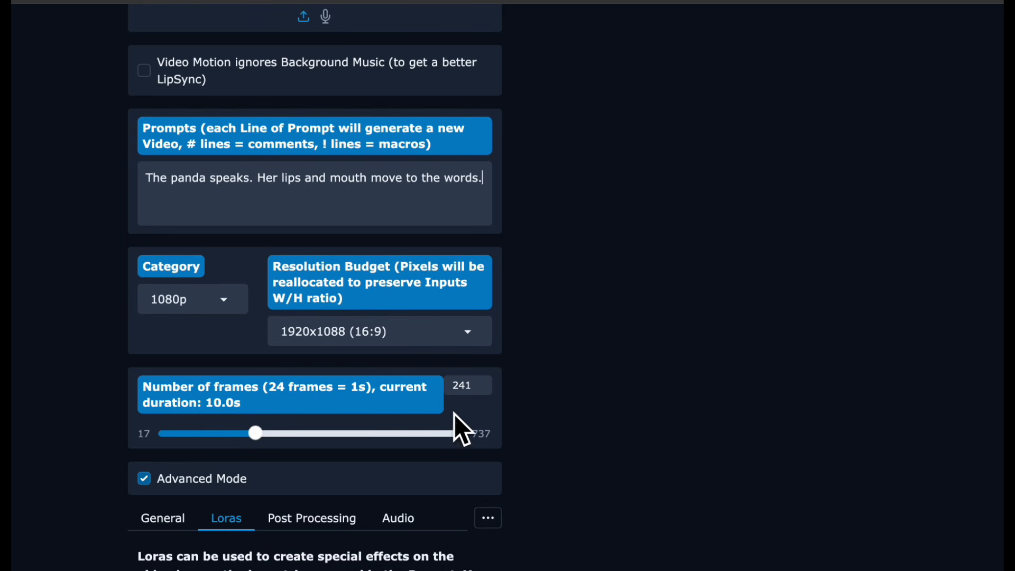
scroll(452, 372, "up", 1)
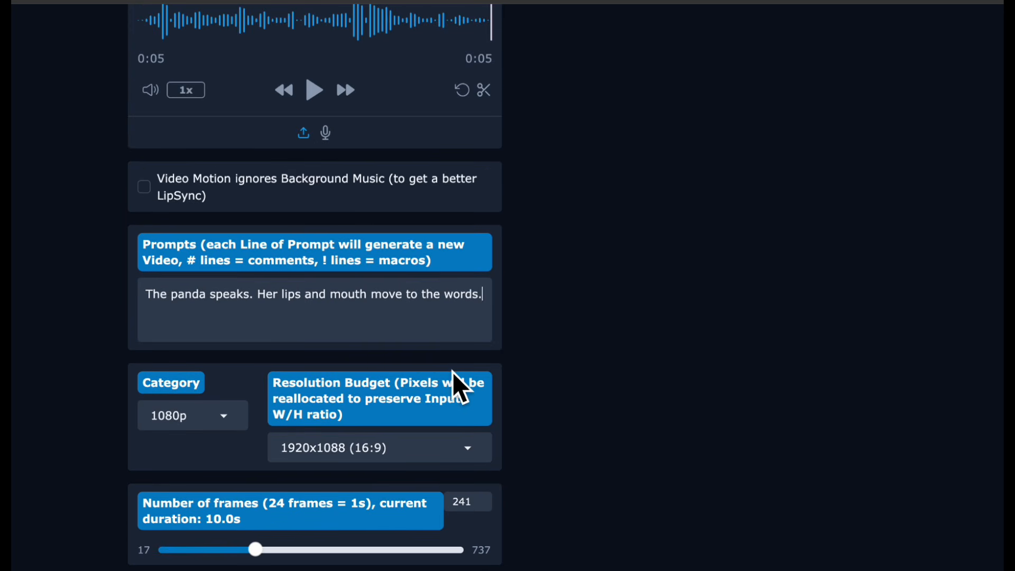
scroll(452, 372, "down", 1)
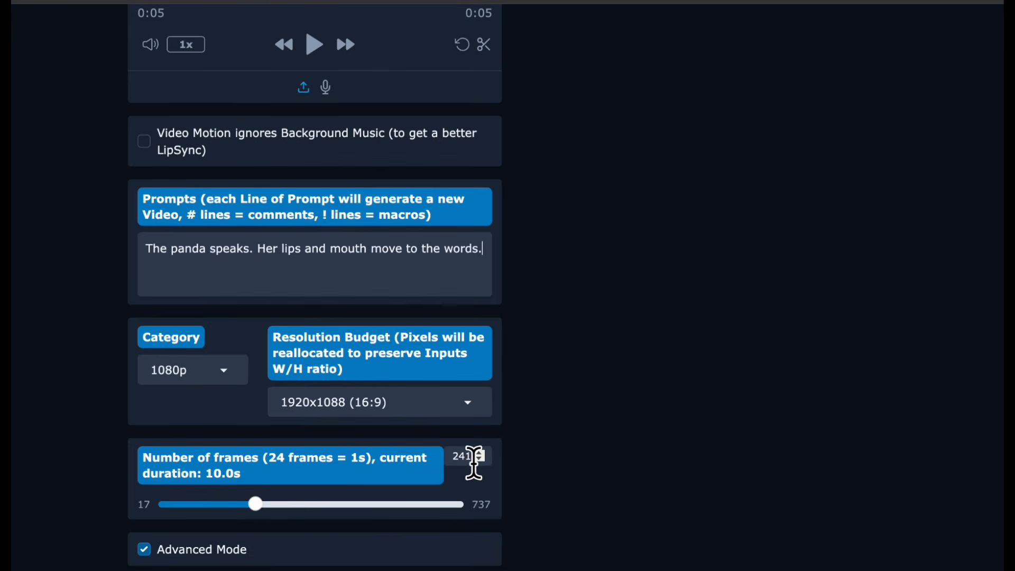
left_click(481, 460)
left_click(480, 460)
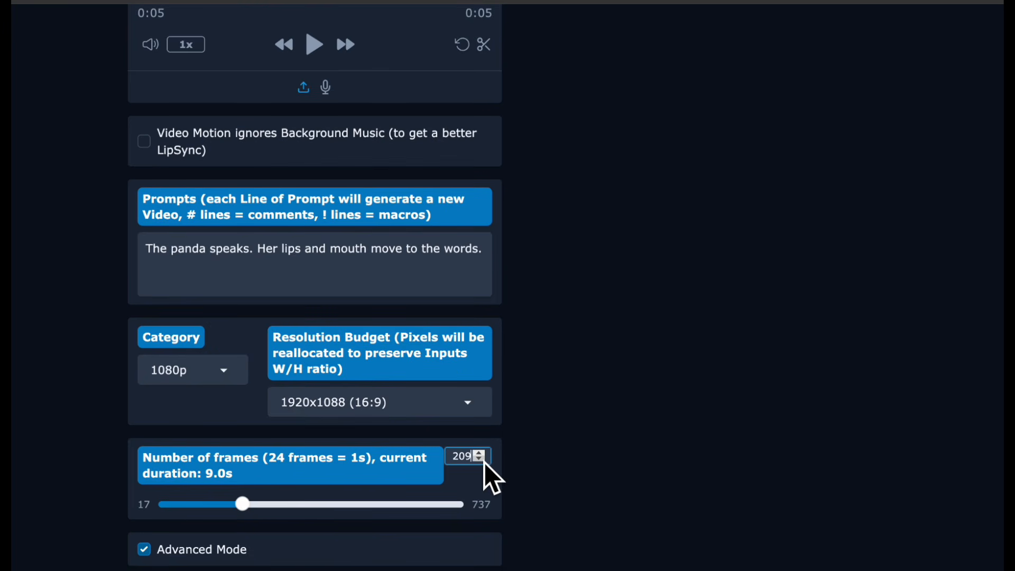
left_click(480, 460)
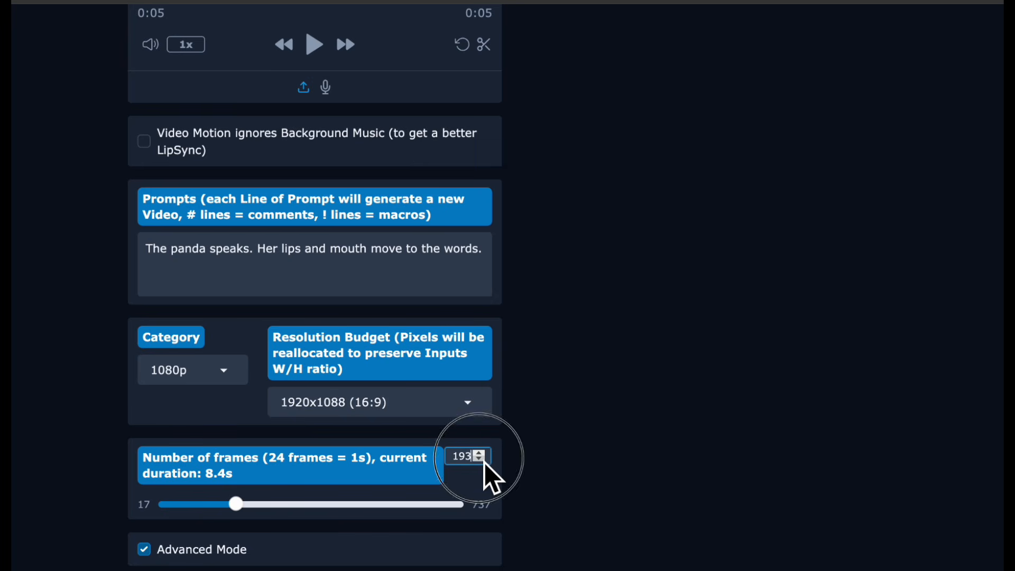
left_click(480, 459)
left_click(481, 460)
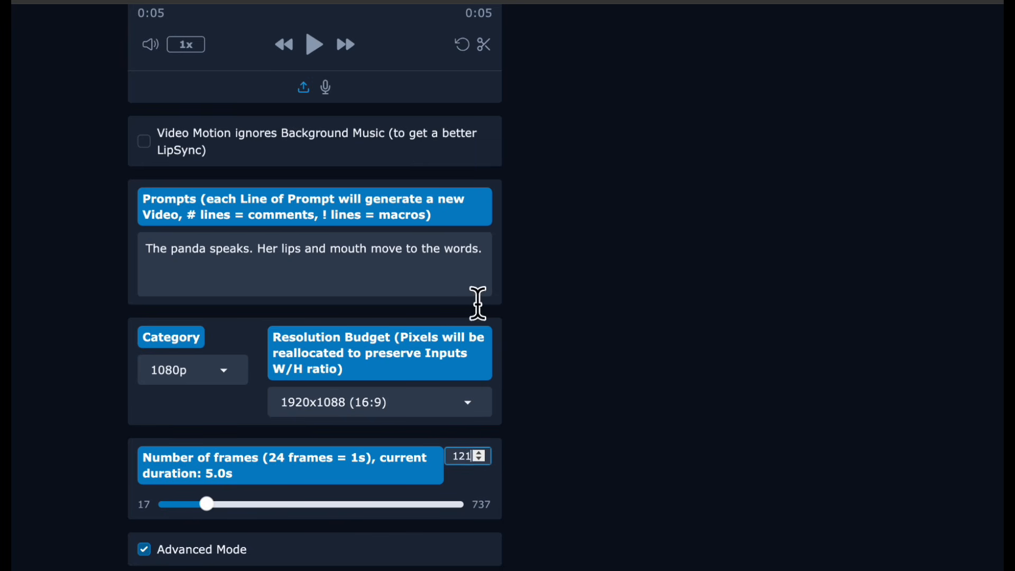
- Open the Loras tab of the advanced settings to view the activated LoRAs
scroll(584, 408, "down", 5)
left_click(163, 383)
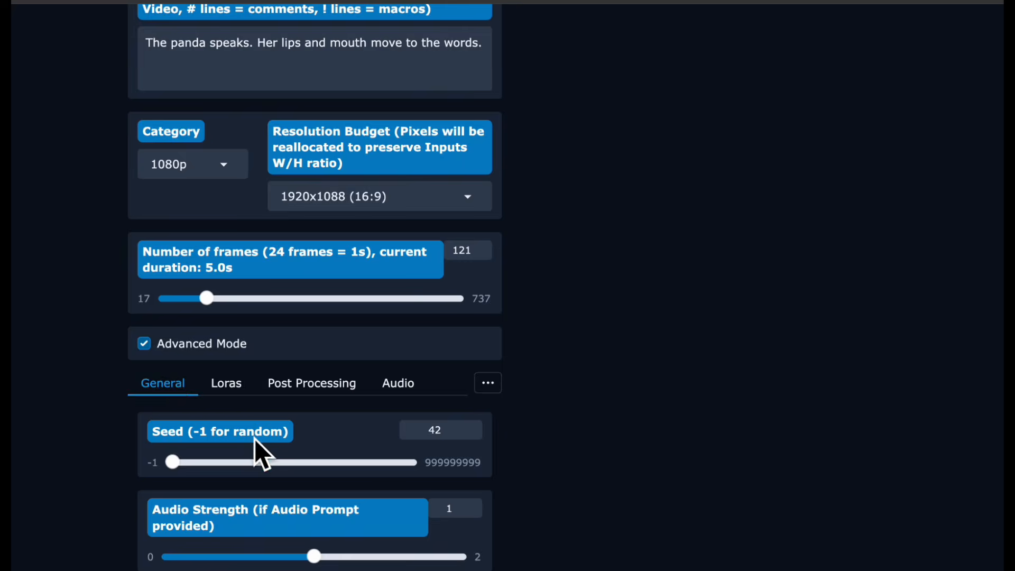
scroll(255, 438, "down", 3)
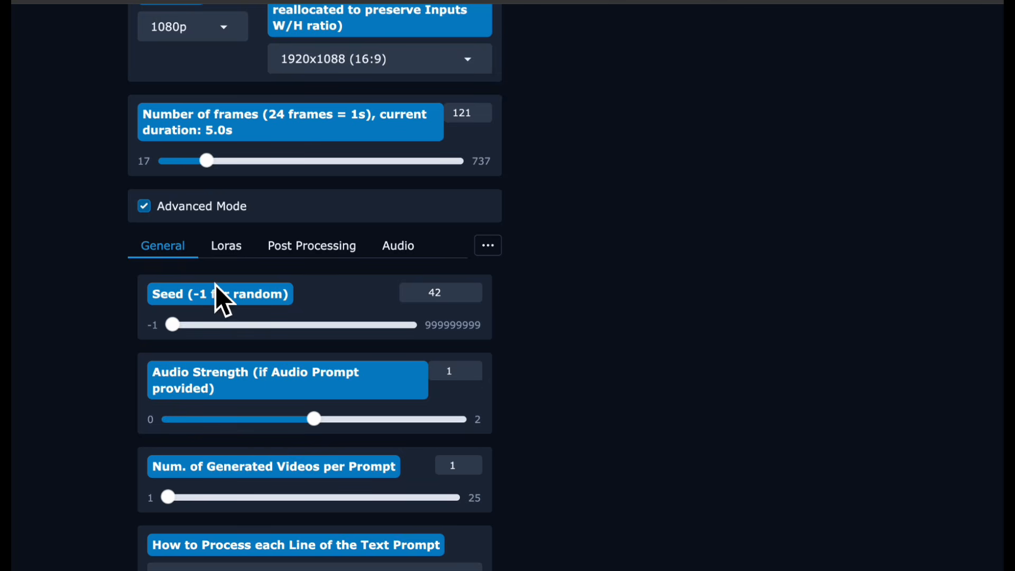
left_click(224, 253)
scroll(270, 317, "down", 3)
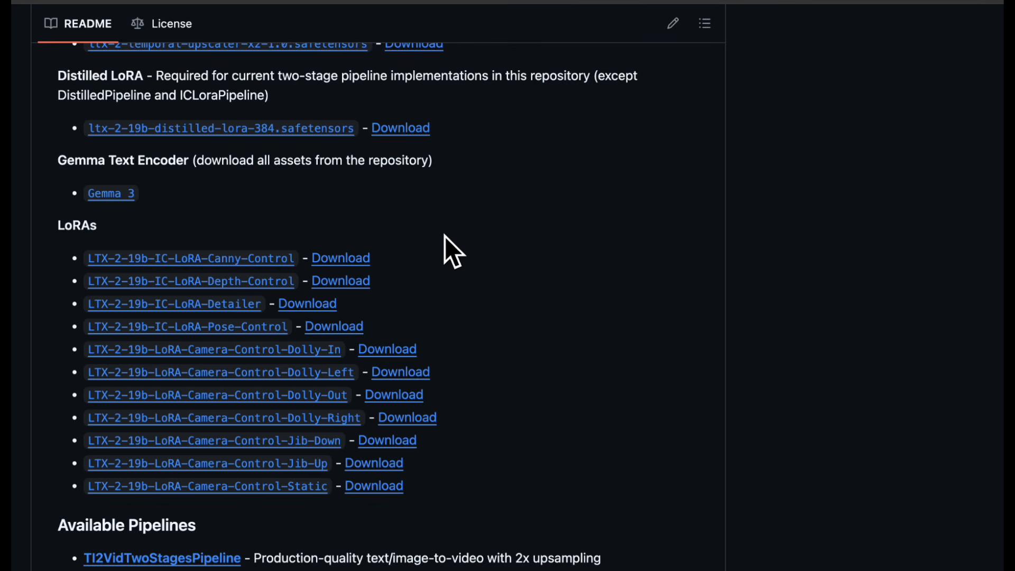
scroll(439, 241, "up", 1)
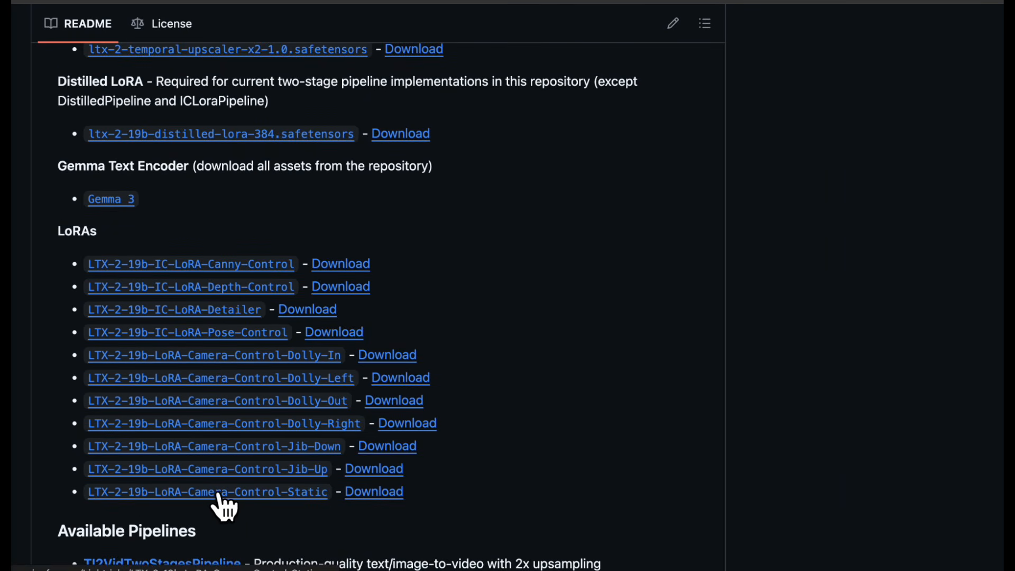
- Copy the download link of the LTX-2-19b-LoRA-Camera-Control-Static safetensors file from its Hugging Face files page
left_click(240, 494)
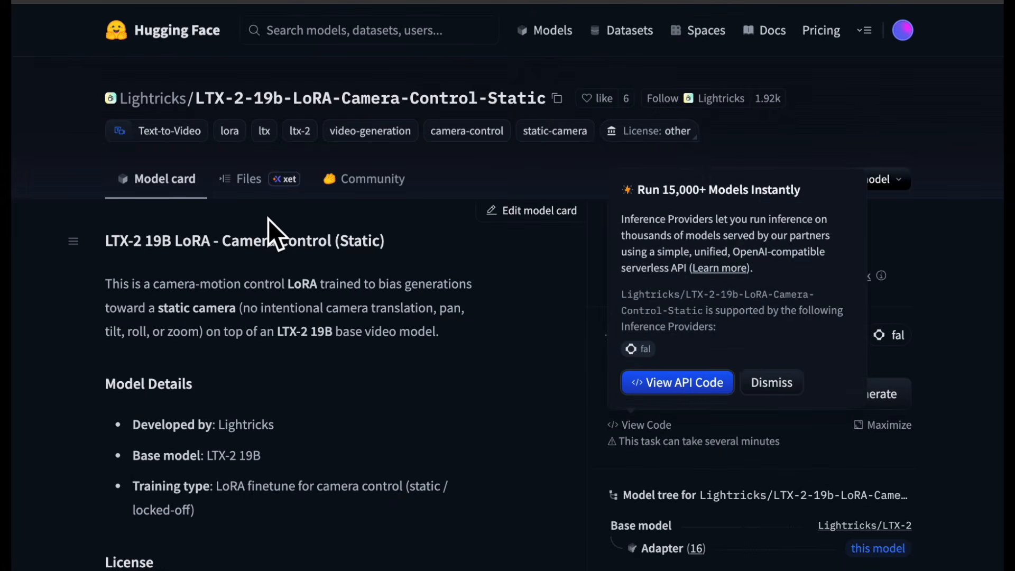
left_click(245, 183)
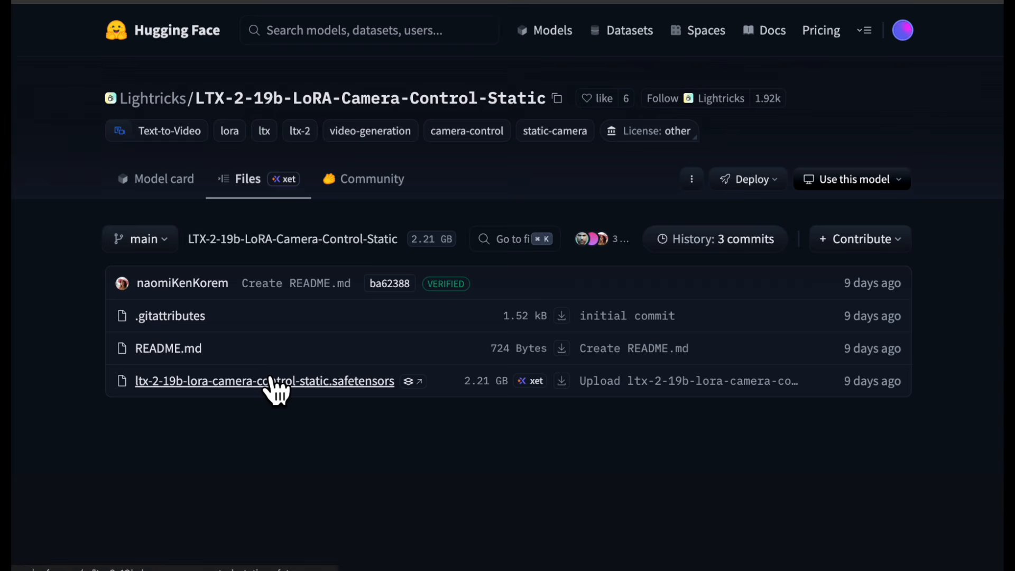
left_click(272, 380)
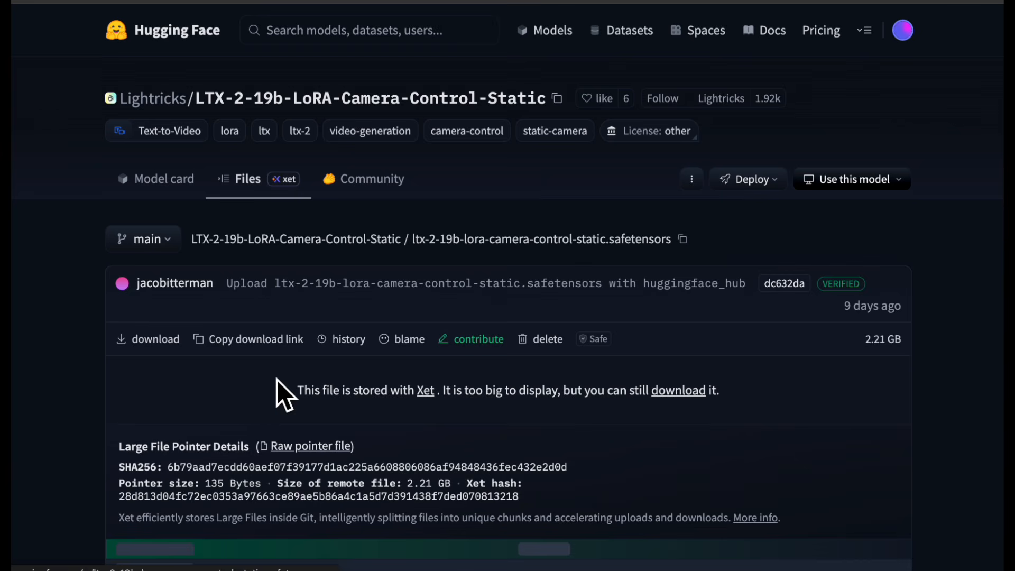
left_click(262, 339)
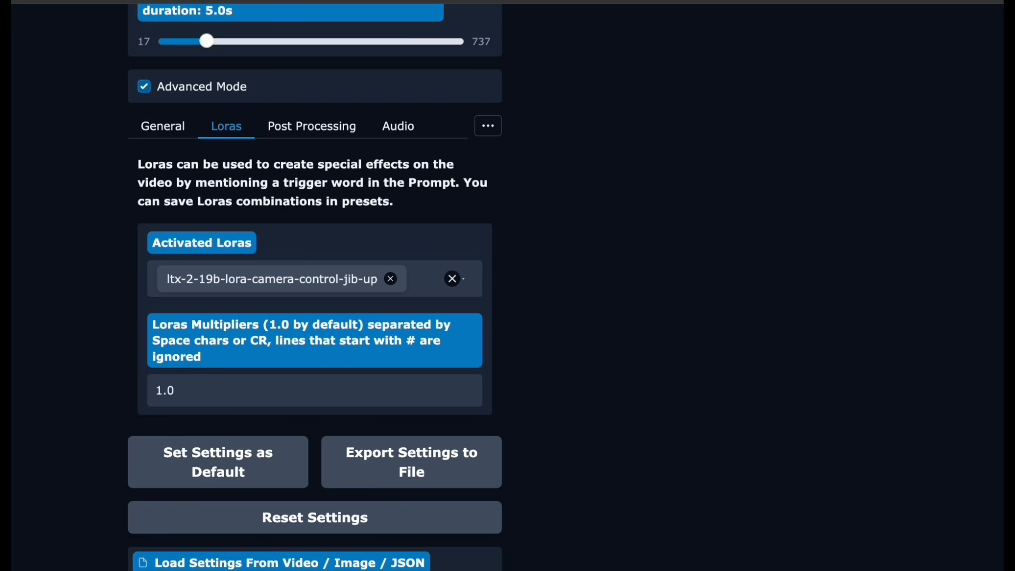
- Paste the Static LoRA link into the LoRA URL field and download the LoRA
scroll(232, 476, "down", 3)
left_click(221, 503)
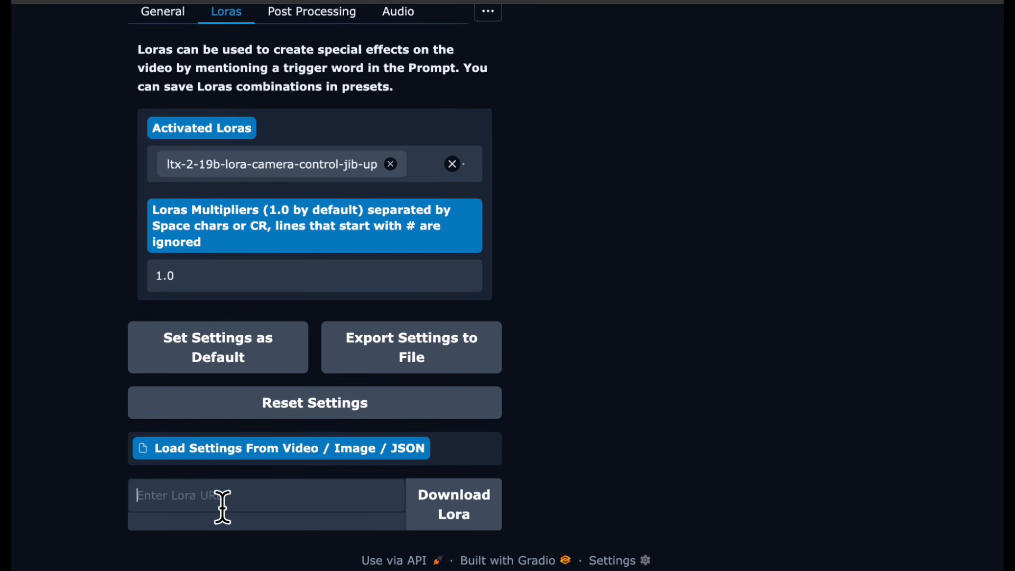
key("ctrl+v")
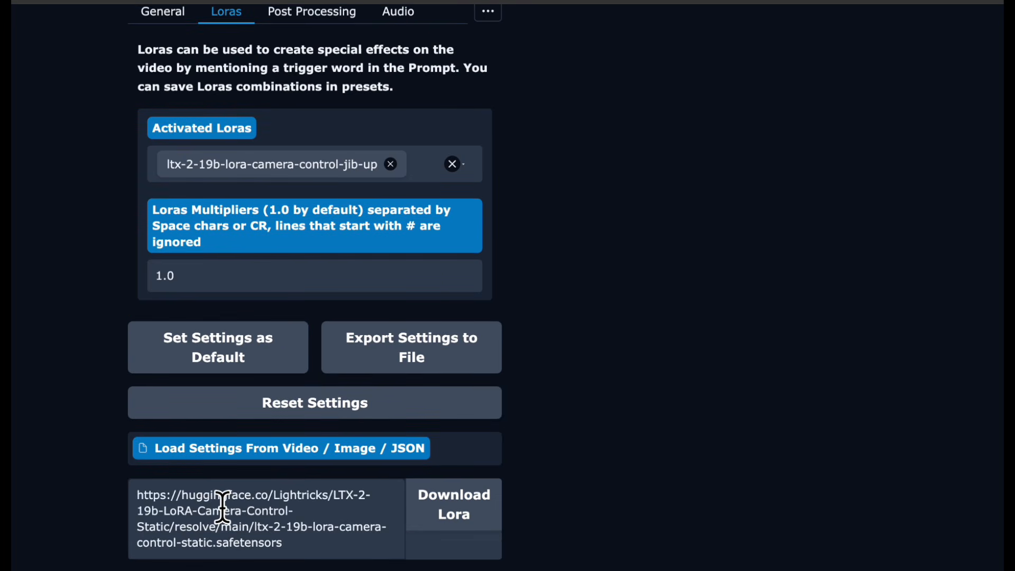
left_click(452, 521)
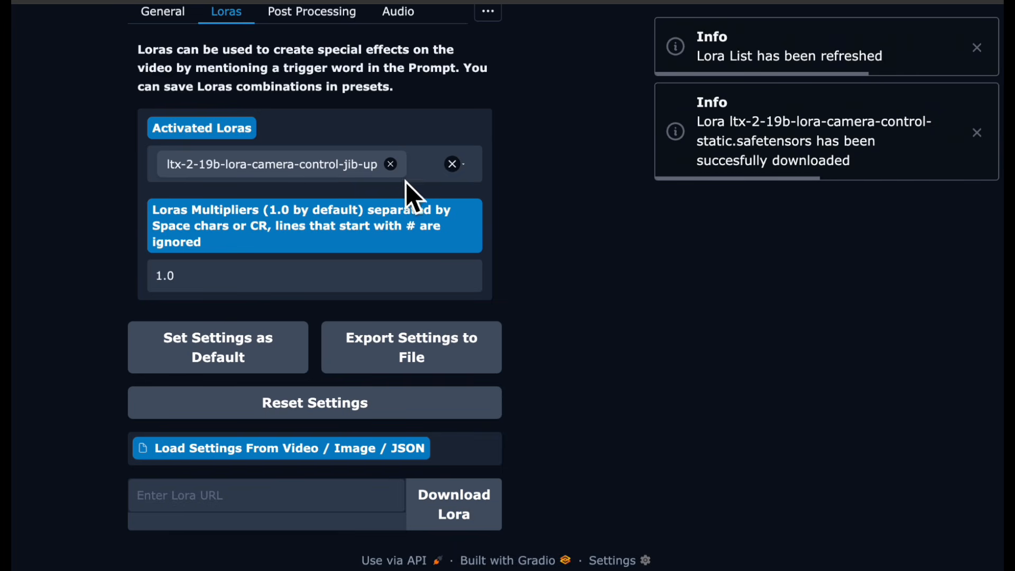
- Replace the jib-up LoRA with ltx-2-19b-lora-camera-control-static in the activated LoRAs
left_click(391, 164)
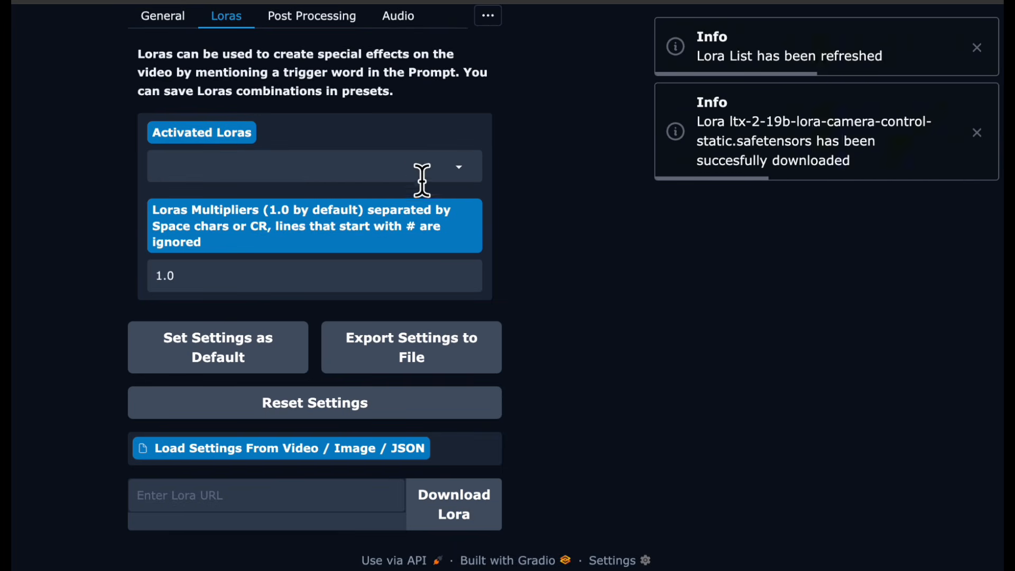
left_click(453, 178)
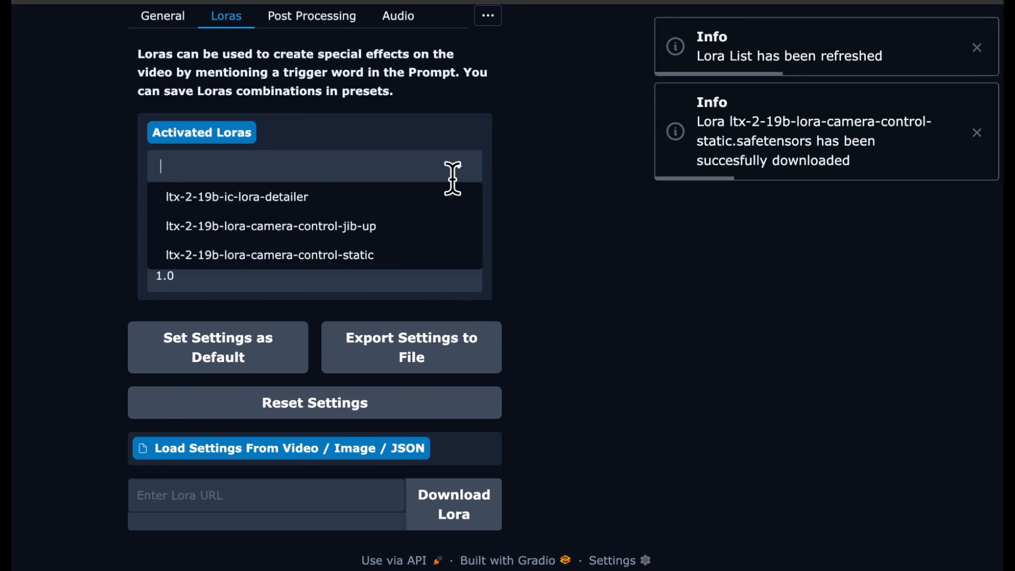
left_click(341, 257)
left_click(572, 247)
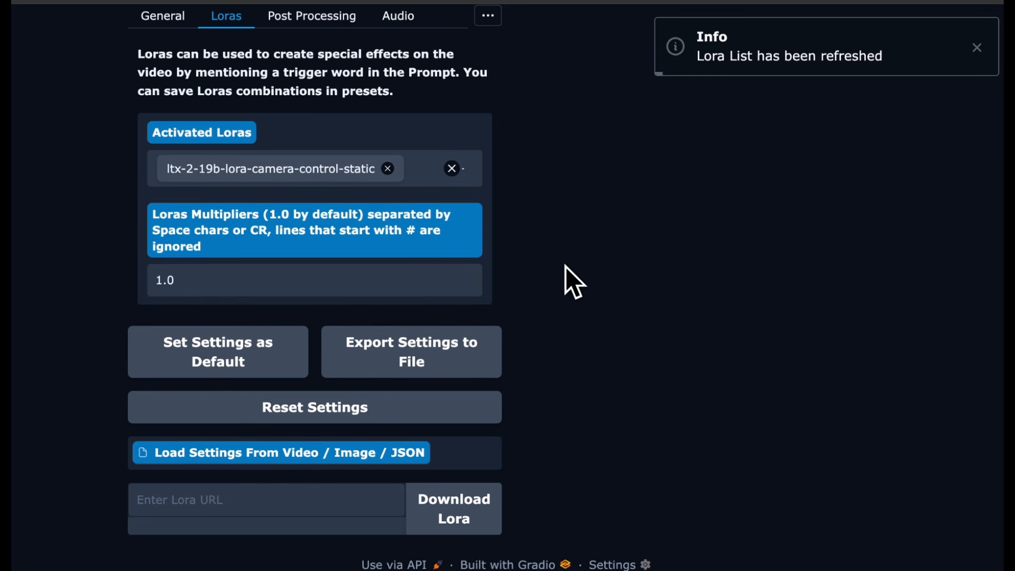
- Generate the soundtrack-driven video with the static camera LoRA
scroll(558, 291, "up", 5)
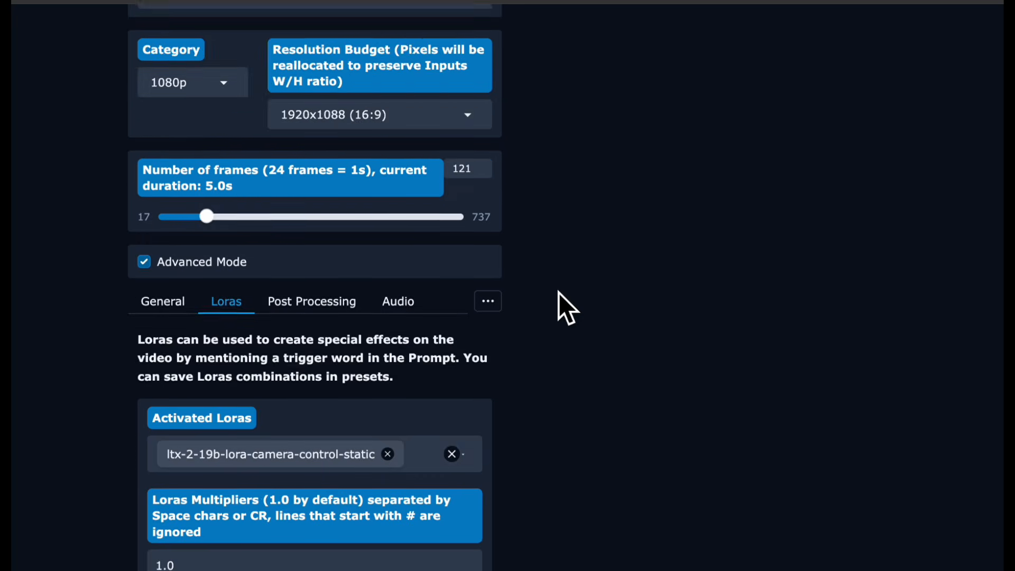
scroll(560, 293, "up", 15)
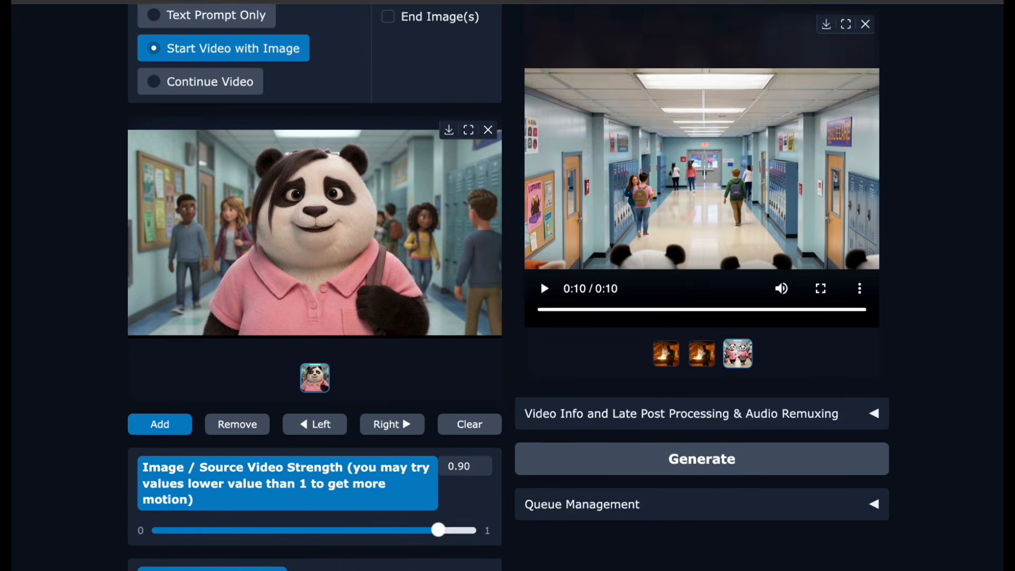
scroll(560, 293, "up", 2)
scroll(555, 301, "down", 2)
left_click(608, 442)
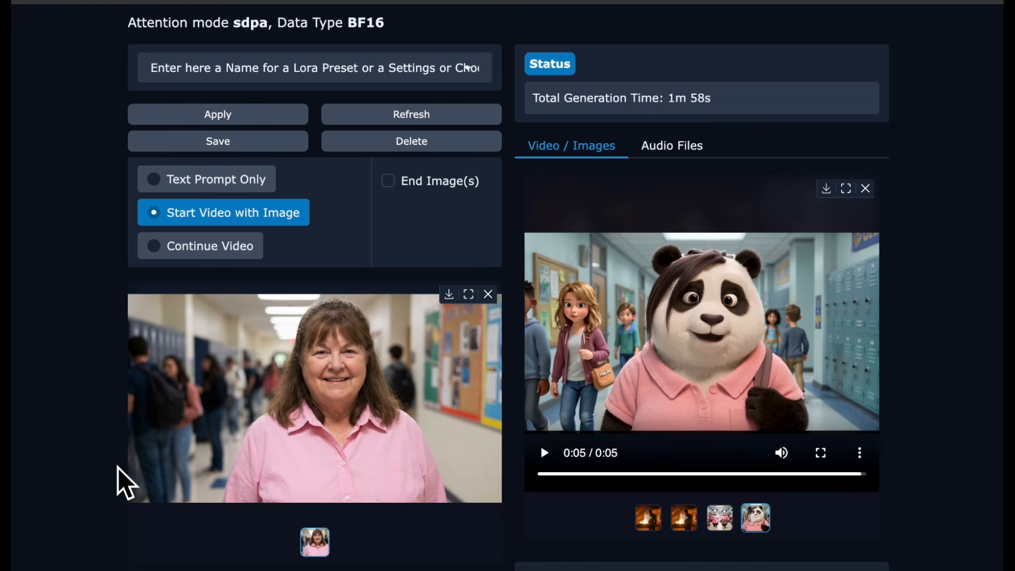
- Change the prompt to 'The woman speaks. Her lips and mouth move to the words.'
scroll(119, 468, "down", 6)
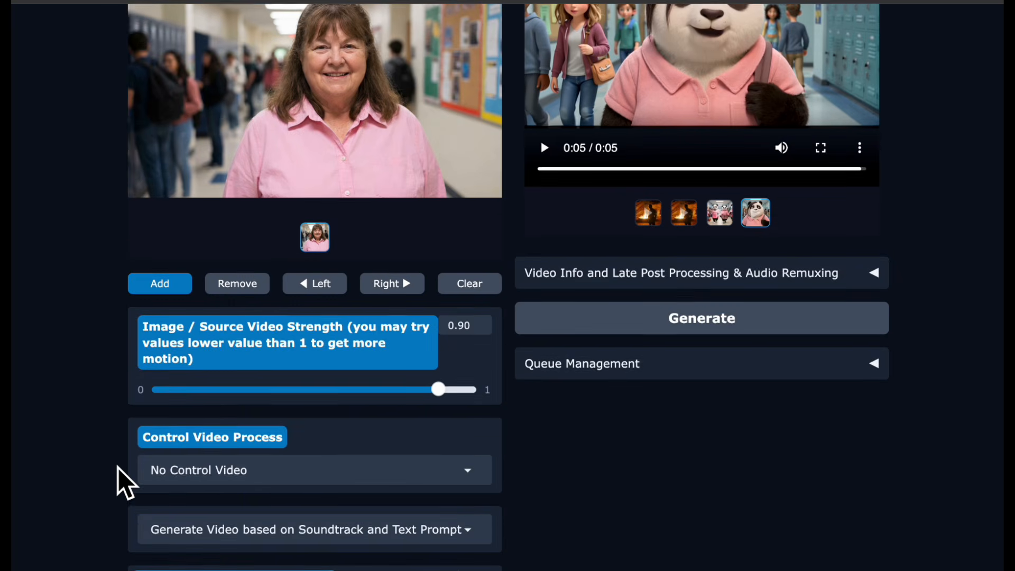
scroll(119, 467, "down", 6)
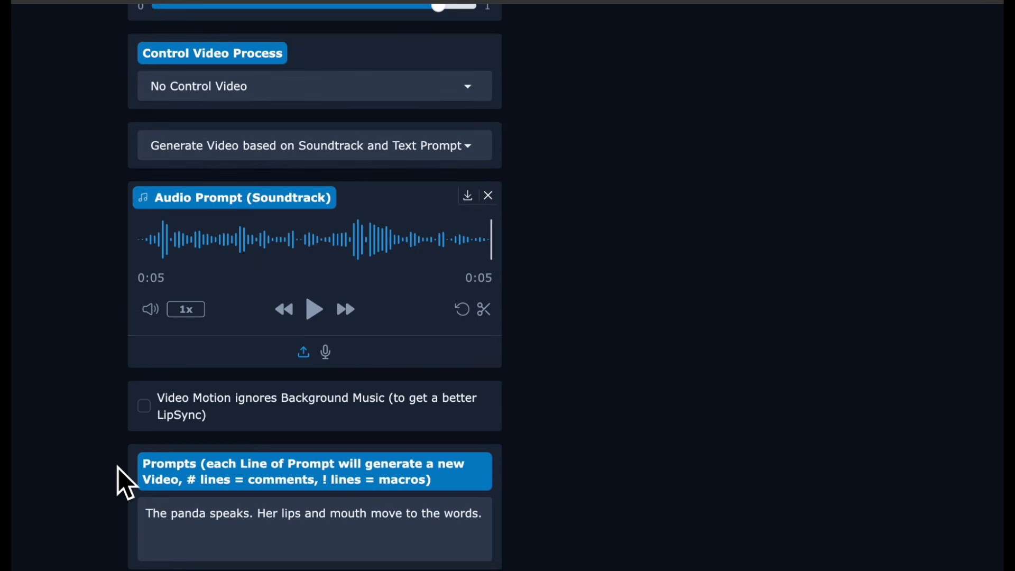
double_click(177, 526)
type("woman")
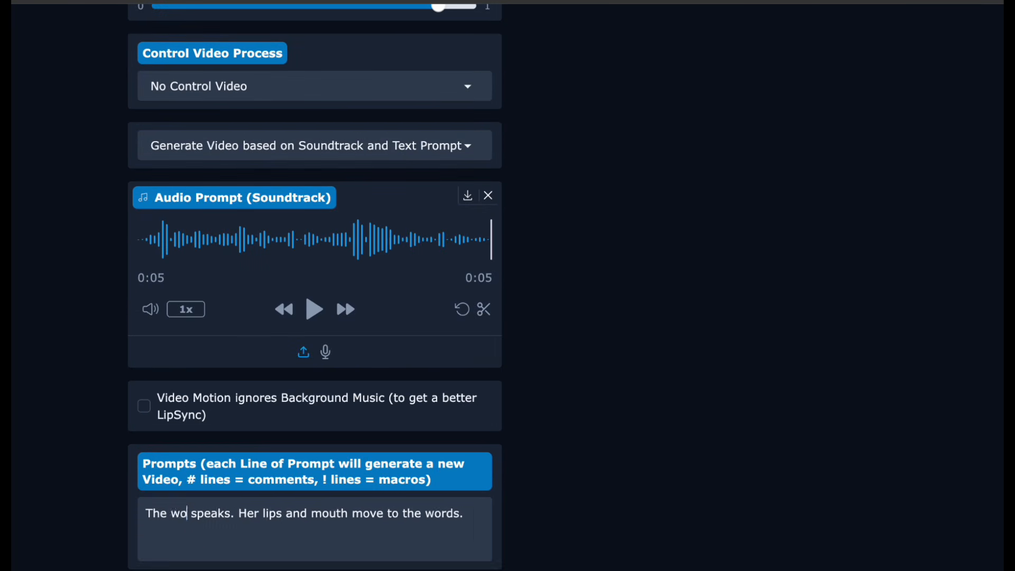
scroll(613, 476, "down", 4)
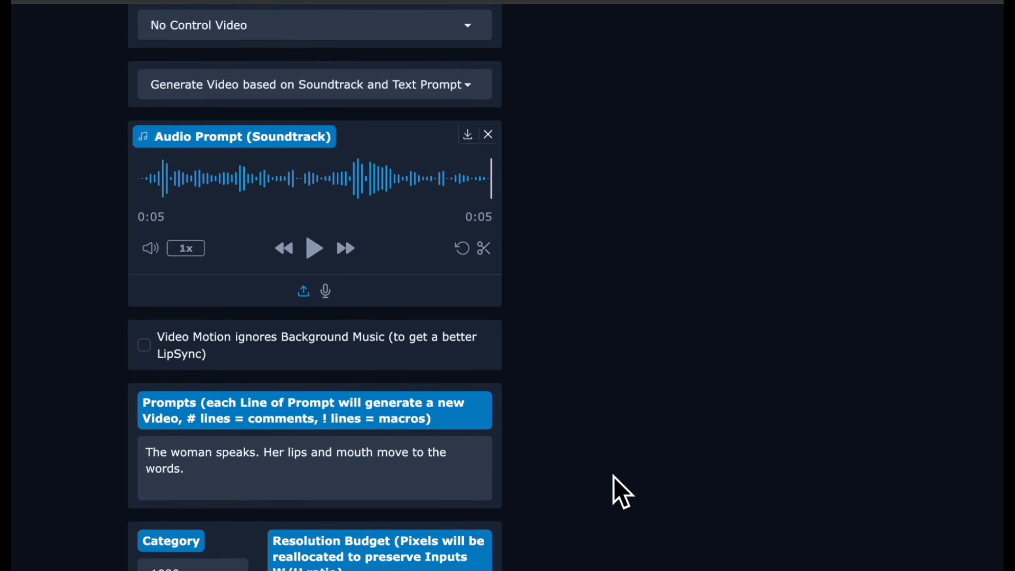
scroll(614, 477, "down", 6)
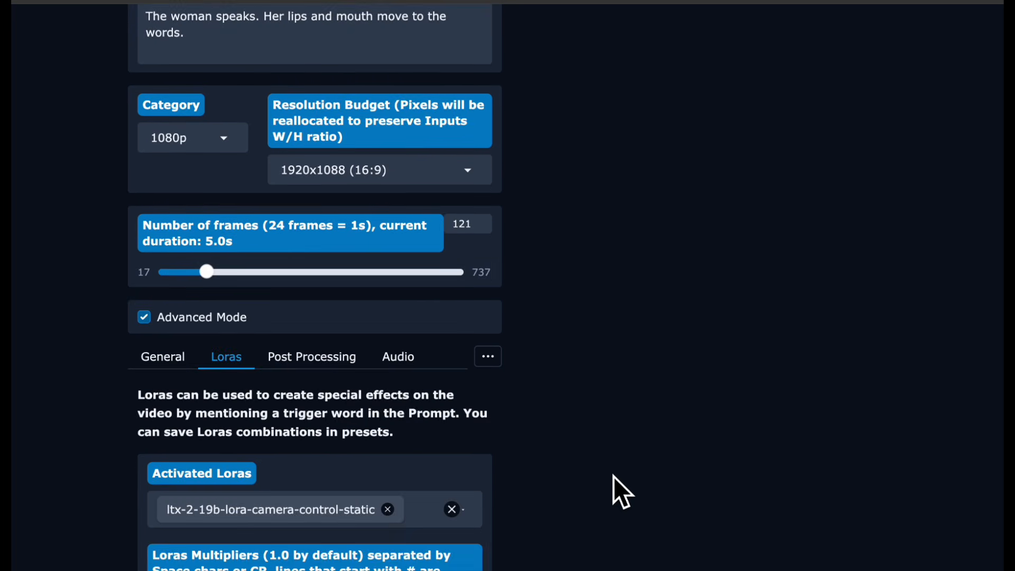
scroll(613, 477, "up", 12)
scroll(613, 477, "up", 9)
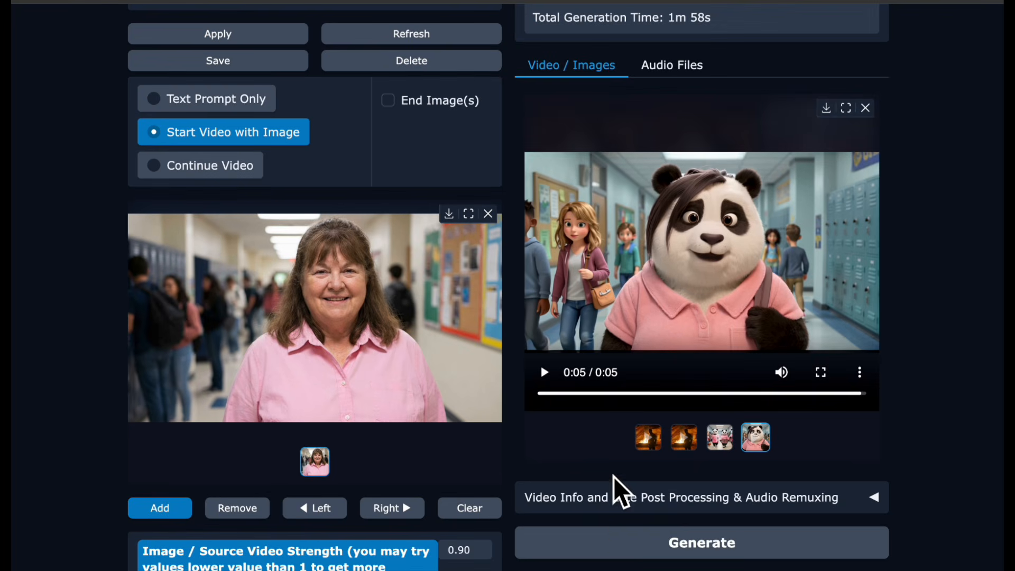
scroll(724, 489, "up", 1)
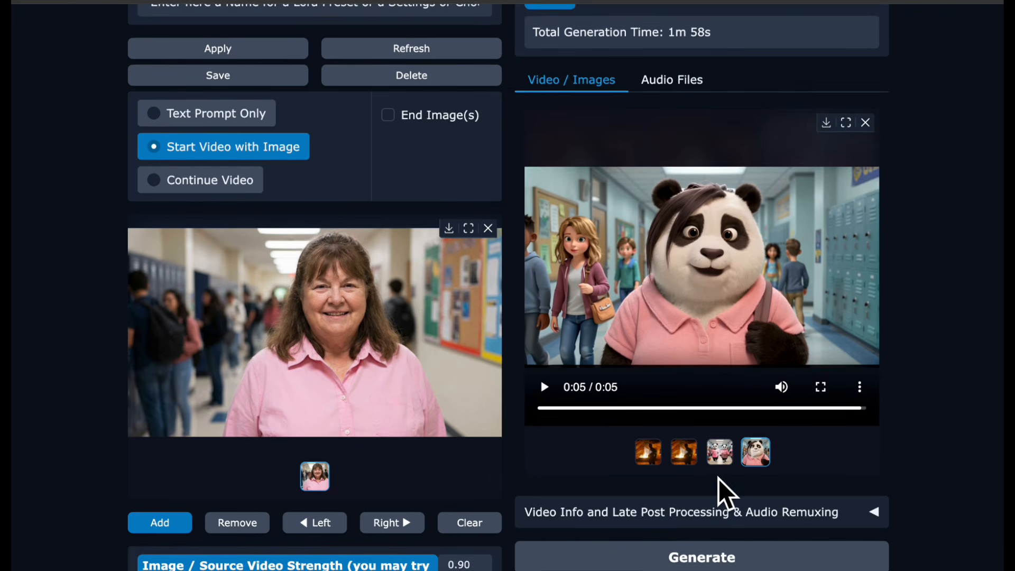